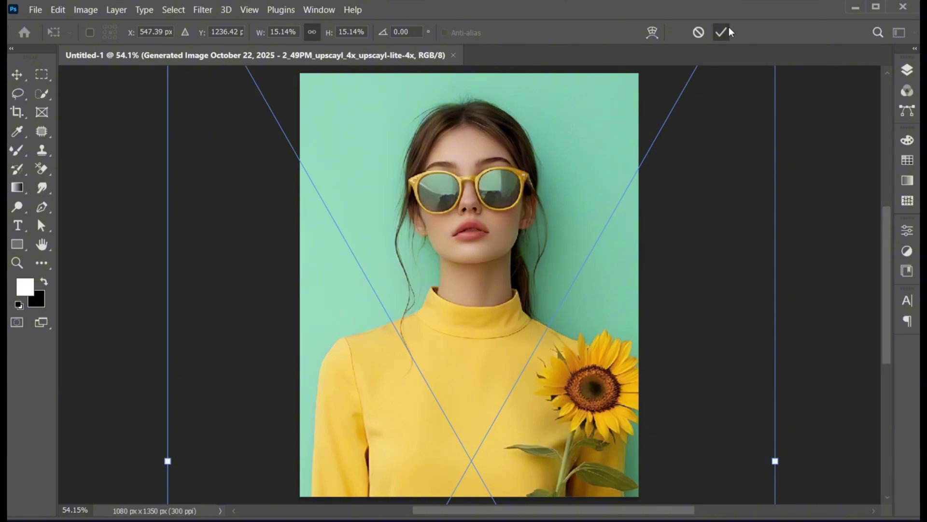
Commit the placed portrait image at 15.14% scale.
left_click(722, 32)
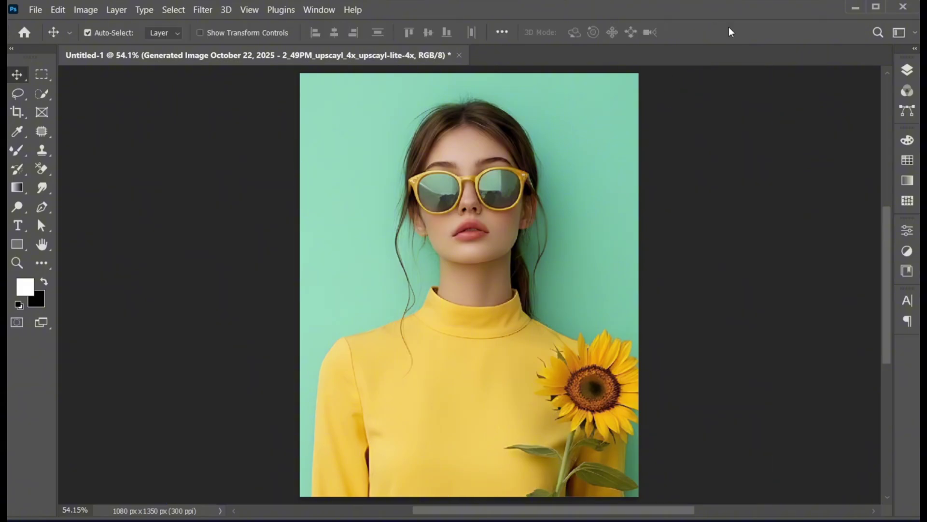
Start a Pen tool path at the left corner of the sunglasses and trace the left lens's upper rim to the bridge.
left_click(42, 207)
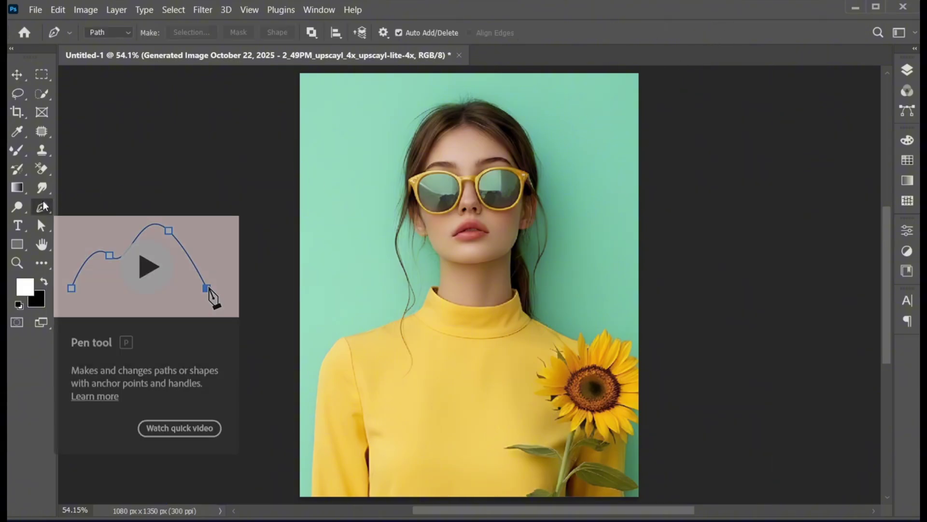
right_click(43, 206)
left_click(100, 206)
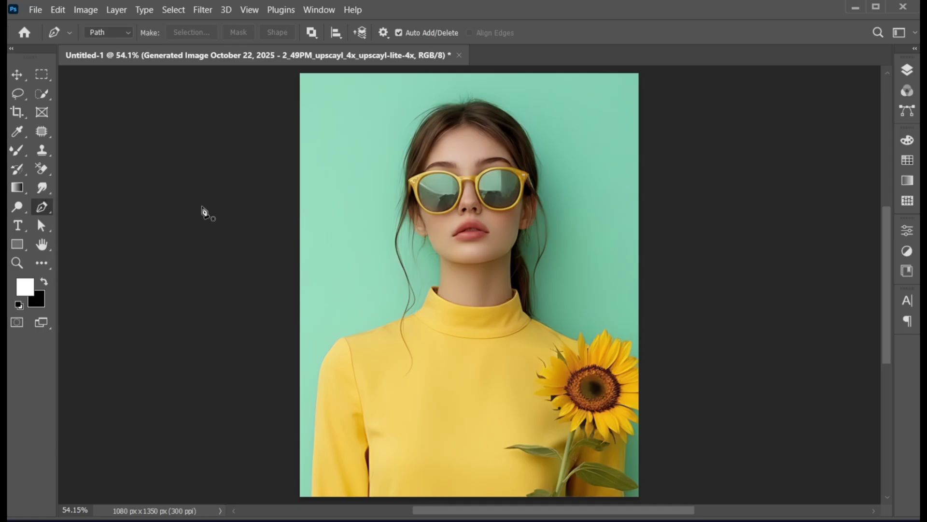
key("z")
left_click(498, 176)
left_click(498, 176)
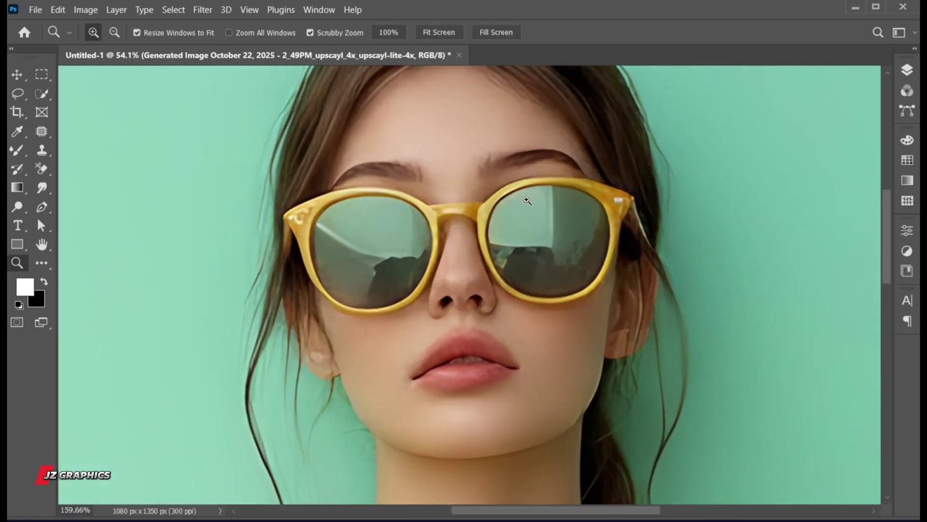
key("p")
left_click_drag(416, 212, 413, 237)
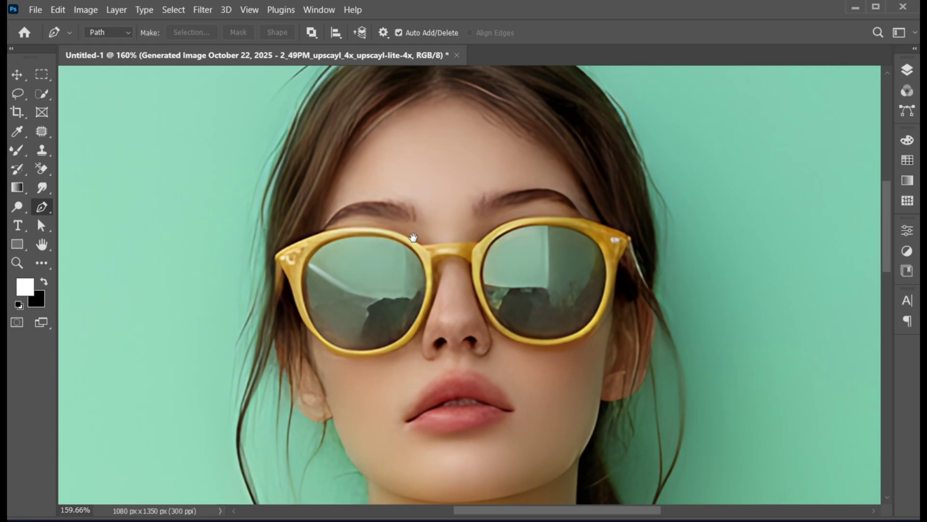
left_click(278, 255)
left_click_drag(356, 228, 401, 228)
left_click(356, 228, "alt")
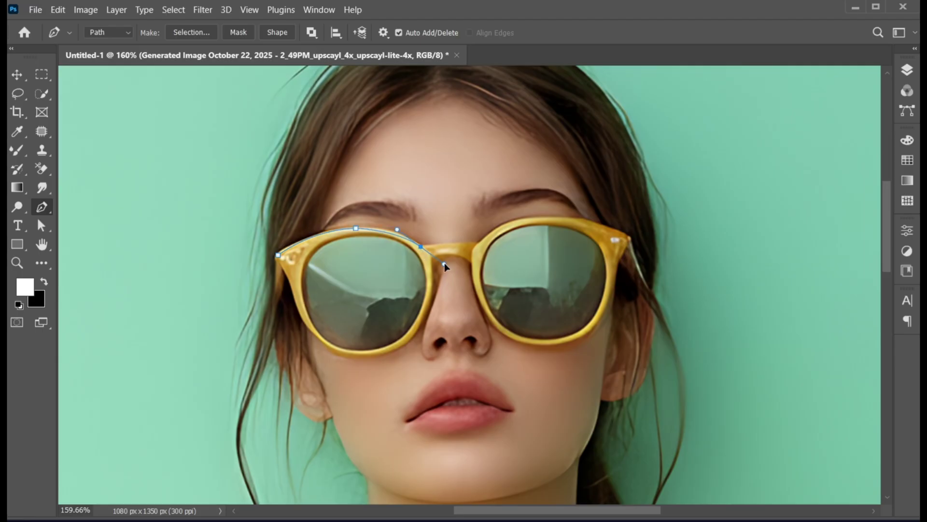
left_click(421, 247, "alt")
Continue the path over the bridge and the right lens's upper rim, around the frame's right corner.
left_click_drag(479, 244, 493, 248)
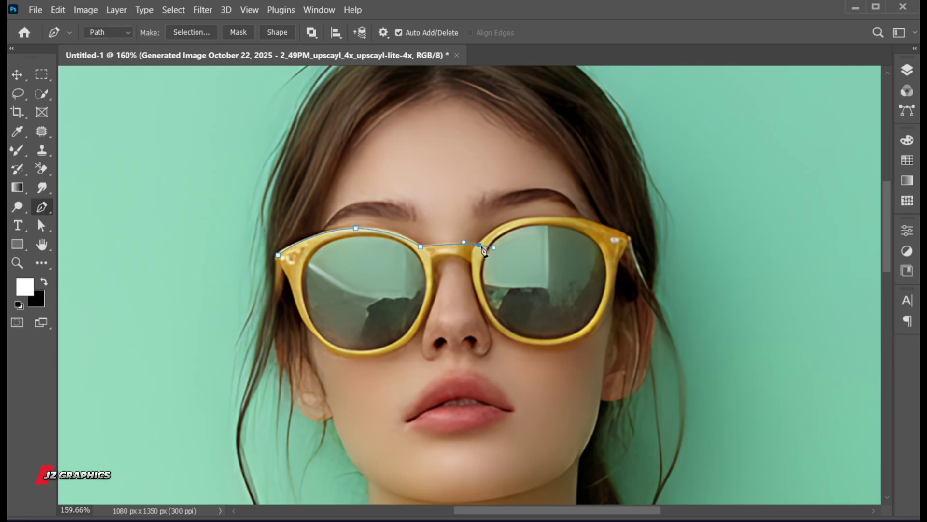
left_click_drag(535, 218, 613, 240)
left_click(535, 219, "alt")
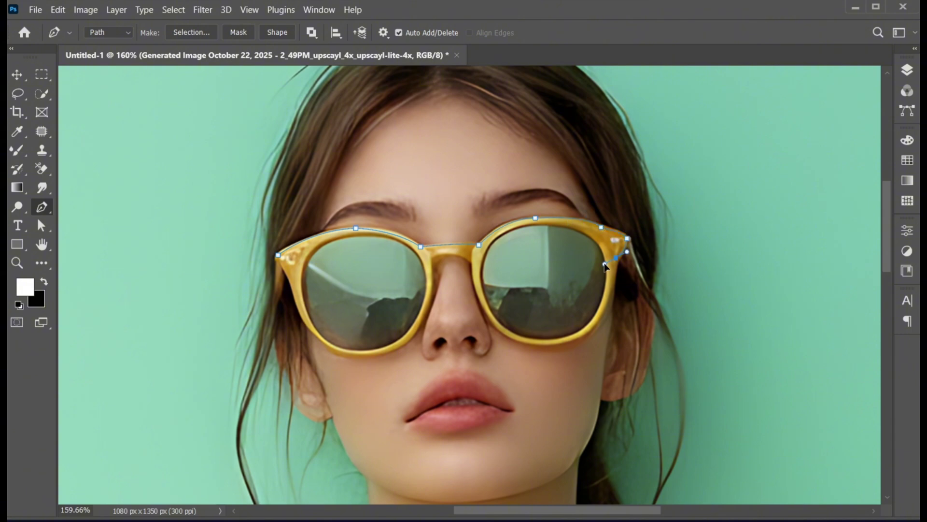
left_click(616, 257, "alt")
Trace the path around the right lens's lower rim and along the underside of the bridge.
left_click_drag(584, 333, 555, 347)
left_click(584, 334, "alt")
left_click_drag(497, 325, 458, 286)
left_click(473, 262)
left_click_drag(429, 258, 401, 277)
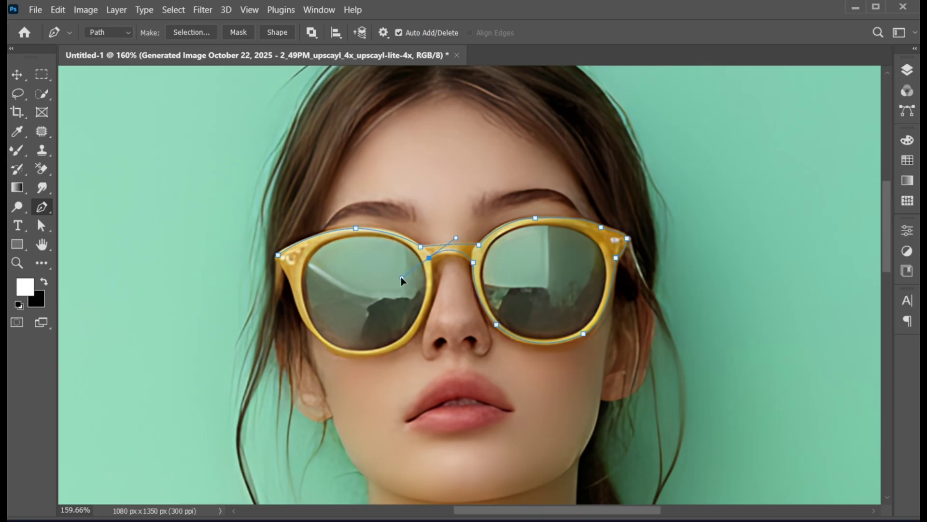
Trace the left lens's lower rim and outer edge, closing the path at its starting point on the left corner.
left_click_drag(385, 353, 332, 367)
left_click(385, 353, "alt")
left_click_drag(304, 321, 280, 274)
left_click(304, 321, "alt")
scroll(303, 321, "up", 3)
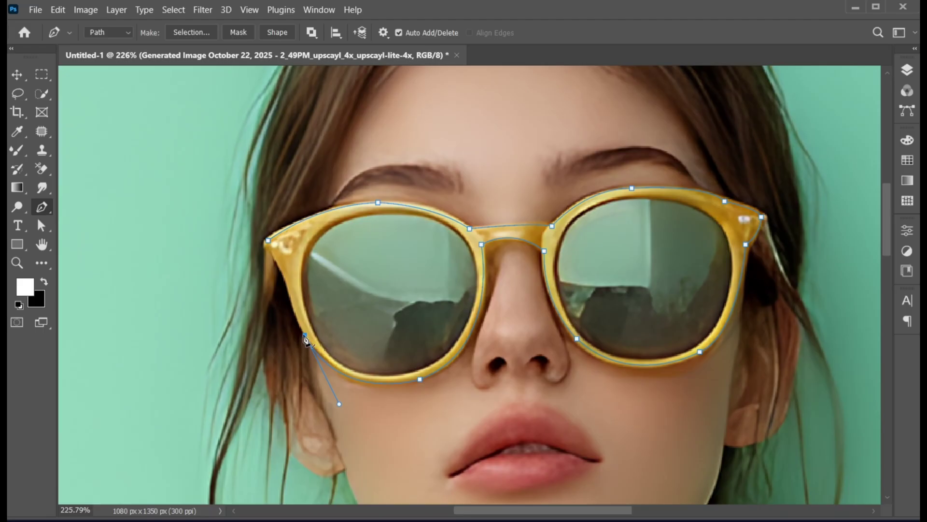
left_click(291, 288)
left_click(273, 255)
left_click(268, 240)
Convert the sunglasses path to a selection and copy the selected glasses onto a new layer.
key("v")
key("ctrl+Return")
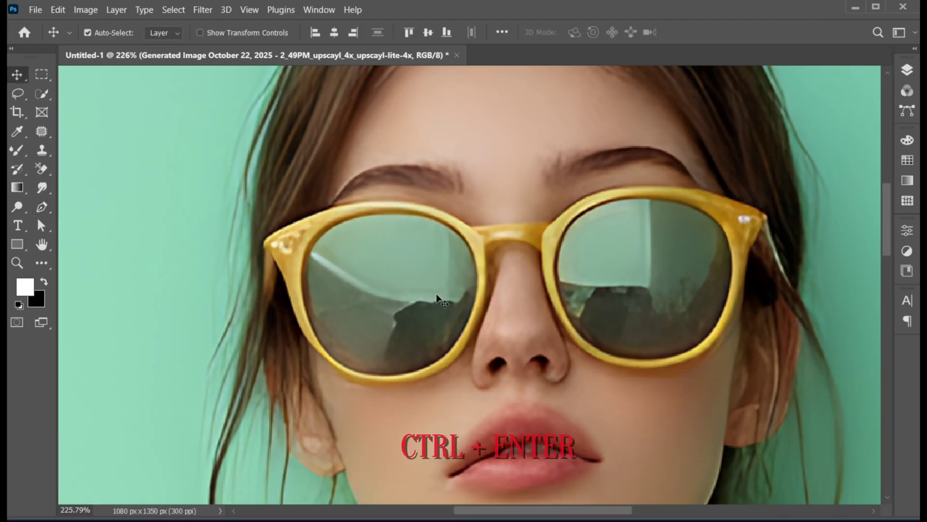
key("ctrl+0")
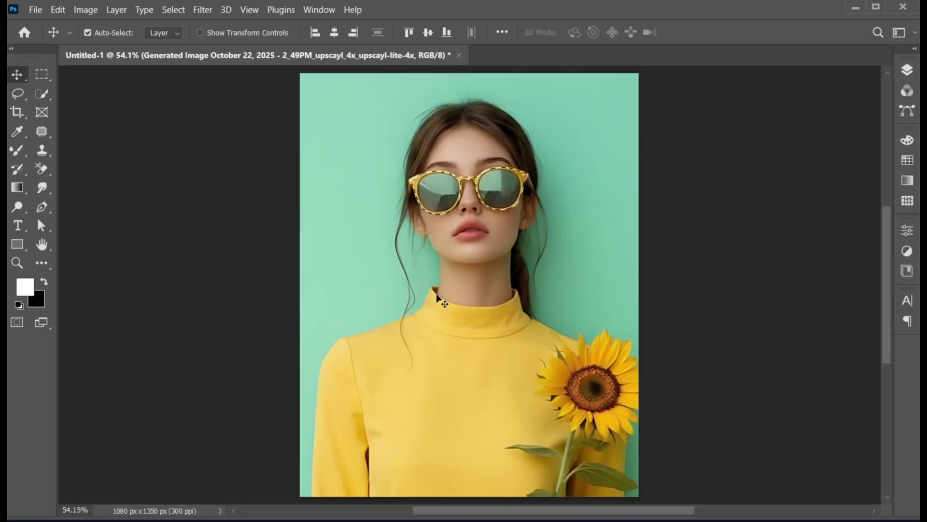
left_click(908, 70)
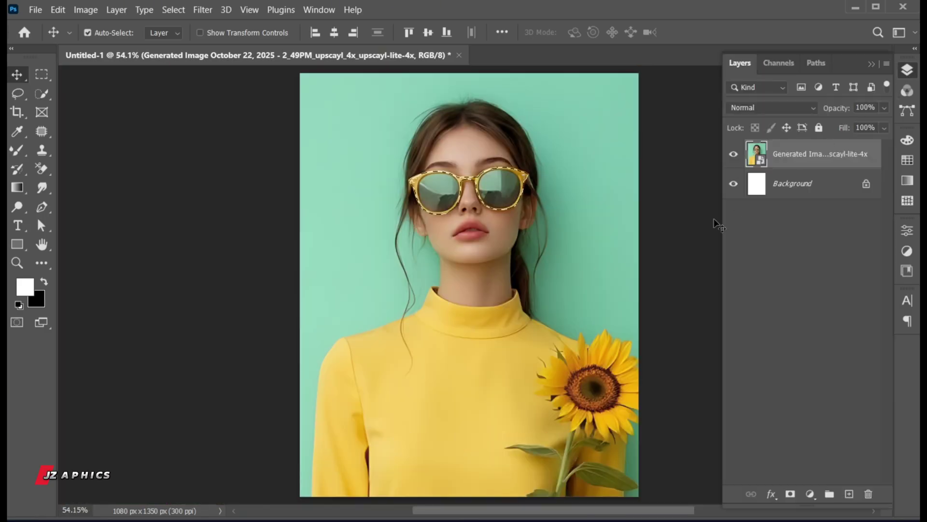
key("ctrl+j")
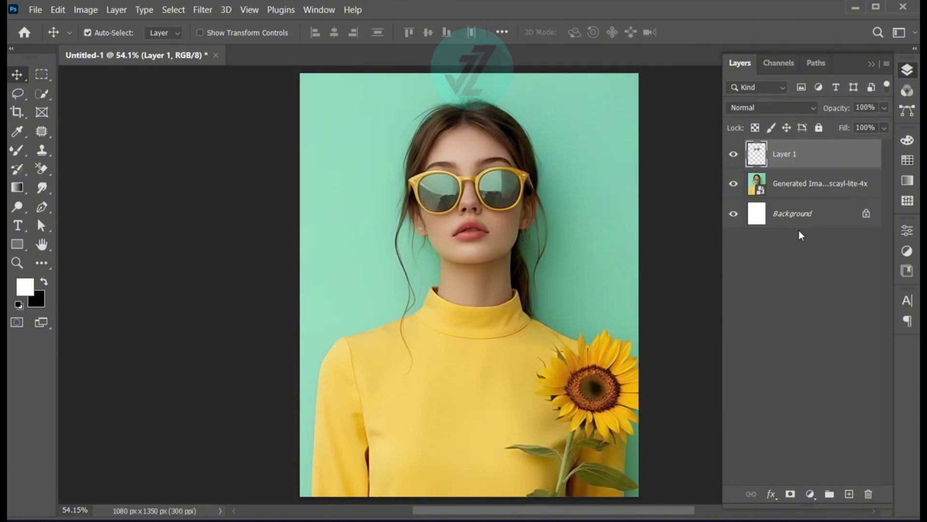
Hide the portrait layer's upper part, down to mid-lens height across the full canvas width, with an inverted layer mask from a rectangular selection.
left_click(801, 187)
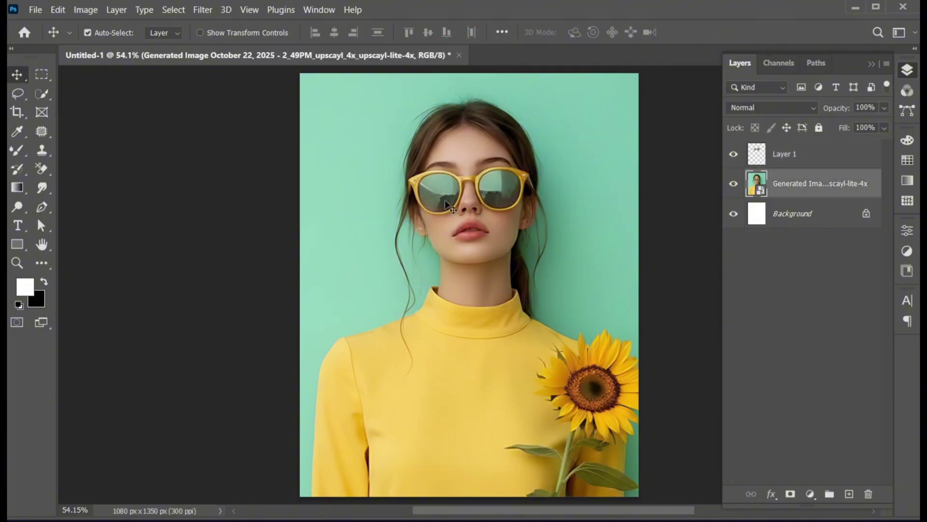
left_click(43, 75)
left_click_drag(287, 68, 670, 191)
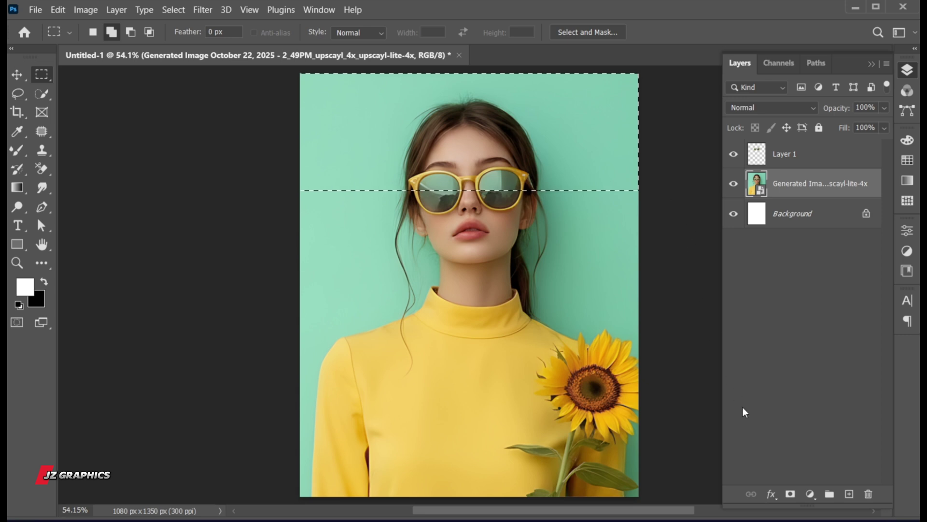
left_click(791, 492, "alt")
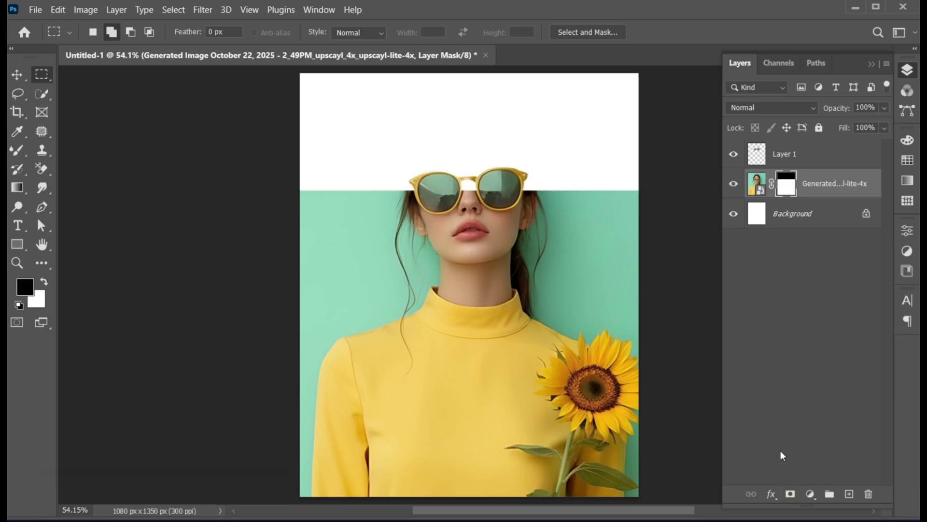
key("v")
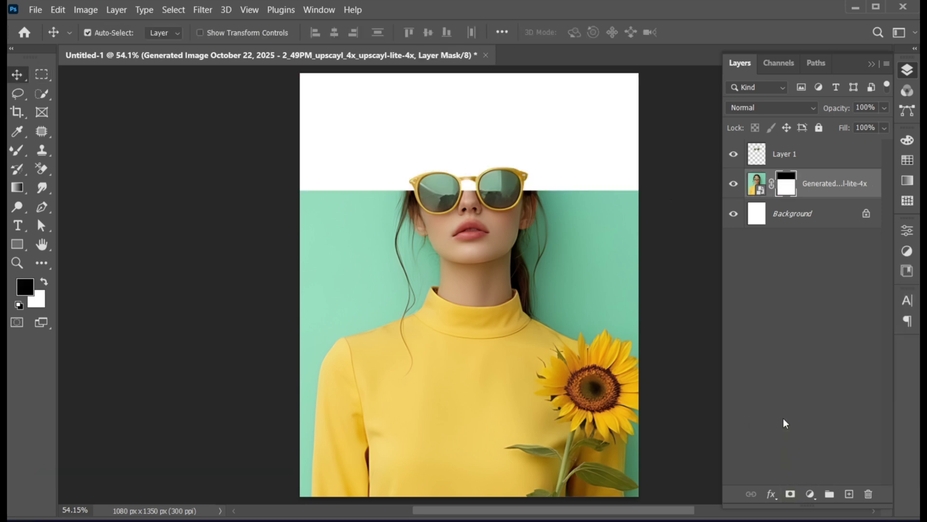
Add a Solid Color fill layer directly above the Background in light gray #efefef.
left_click(823, 227)
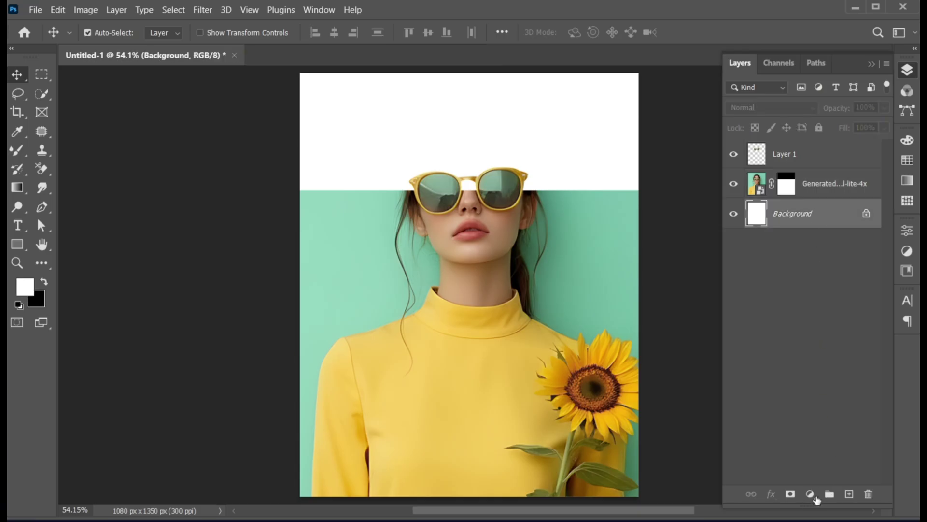
left_click(815, 497)
left_click(818, 247)
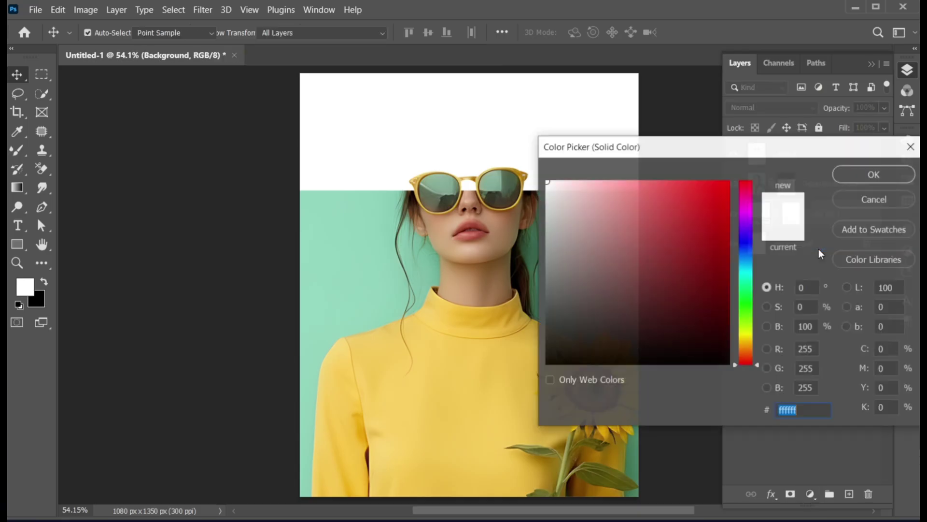
left_click(545, 191)
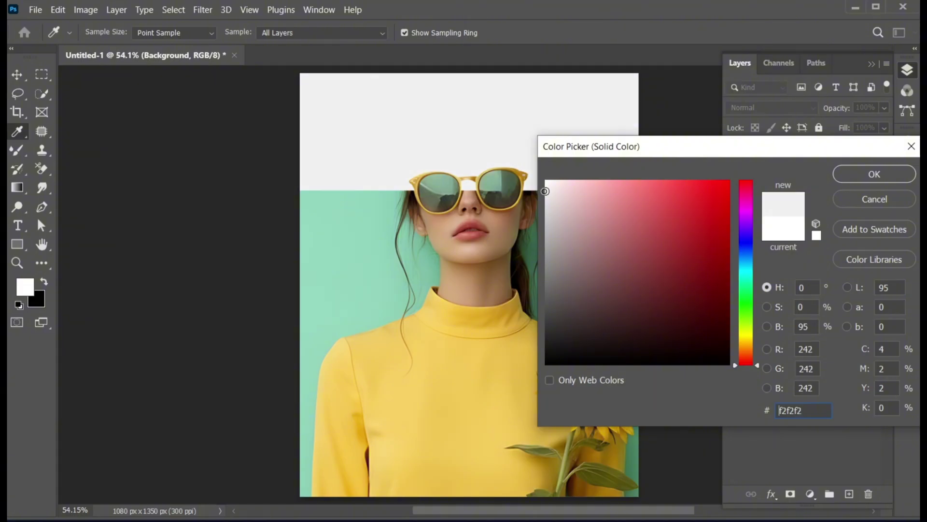
left_click(546, 192)
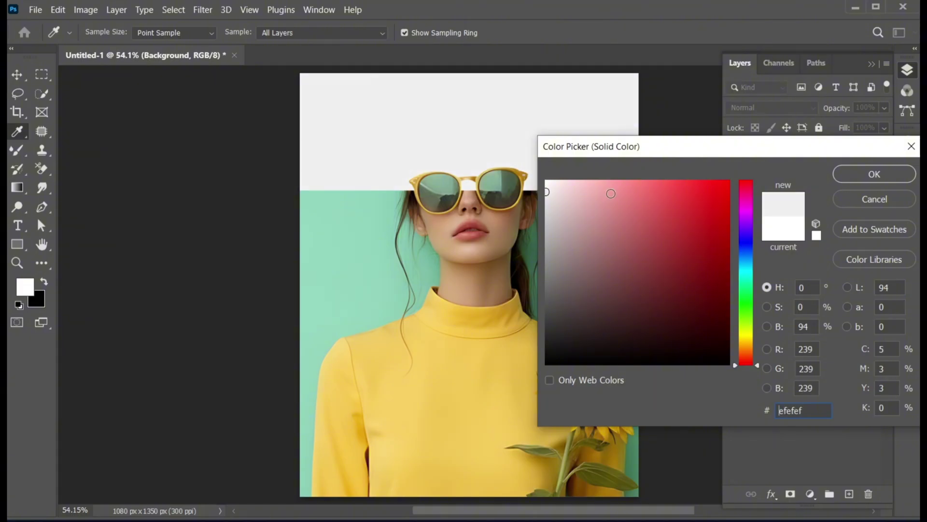
left_click(858, 176)
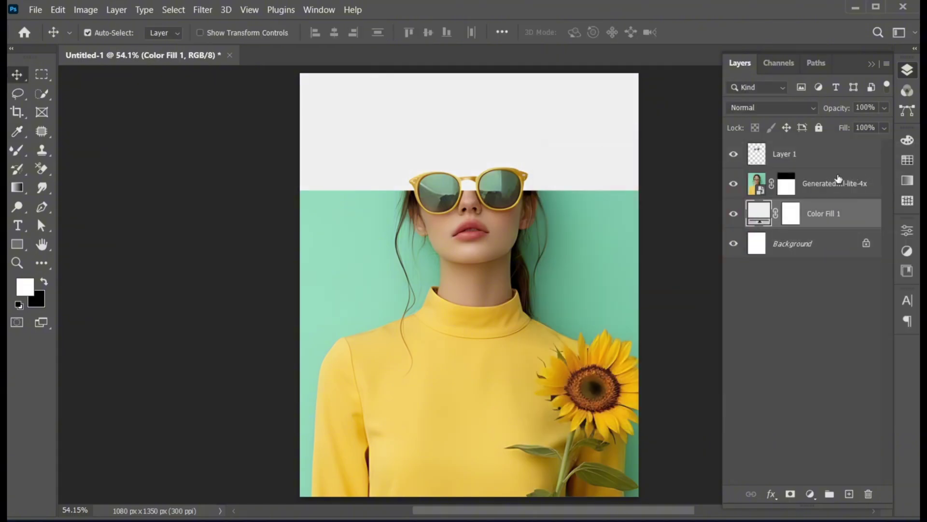
Add the two-line headline "WEAR YOUR / ATTITUDE" above the sunglasses, on a text layer over the glasses layer.
left_click(804, 159)
left_click(19, 224)
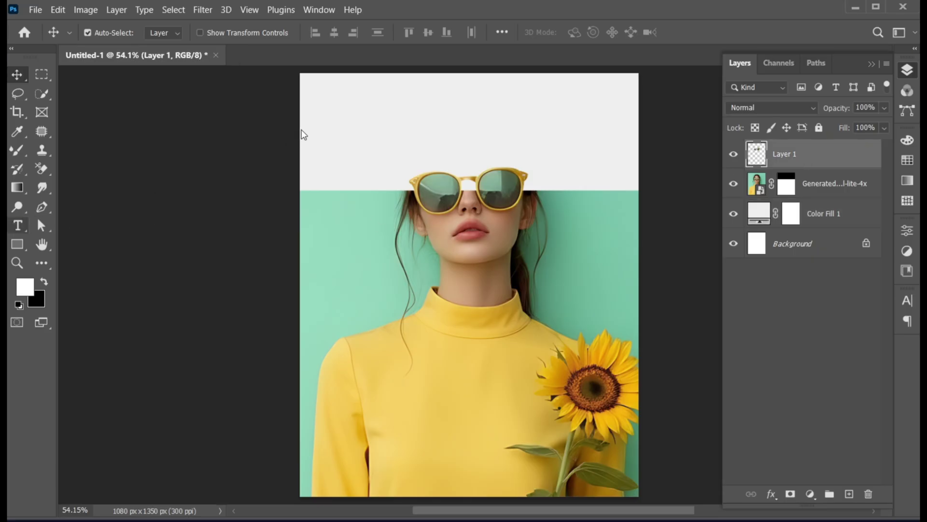
left_click(353, 107)
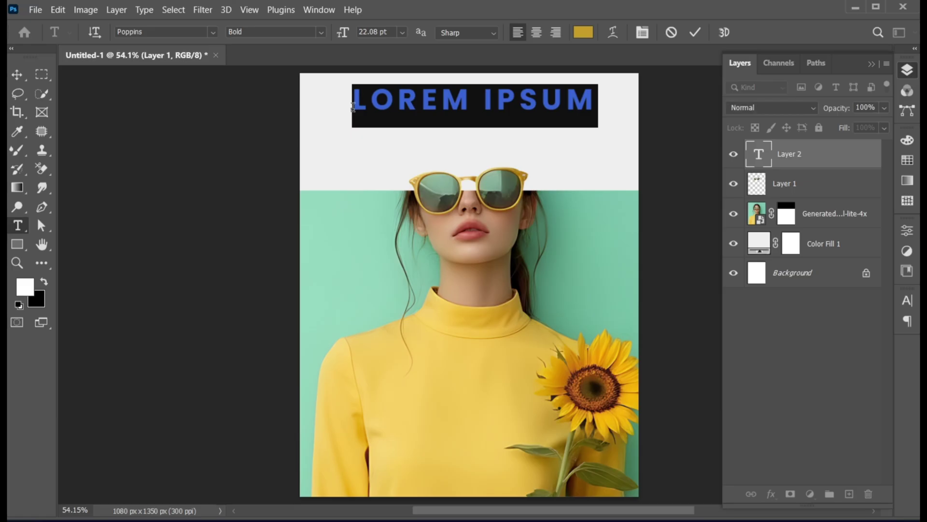
type("WEAR YOUR")
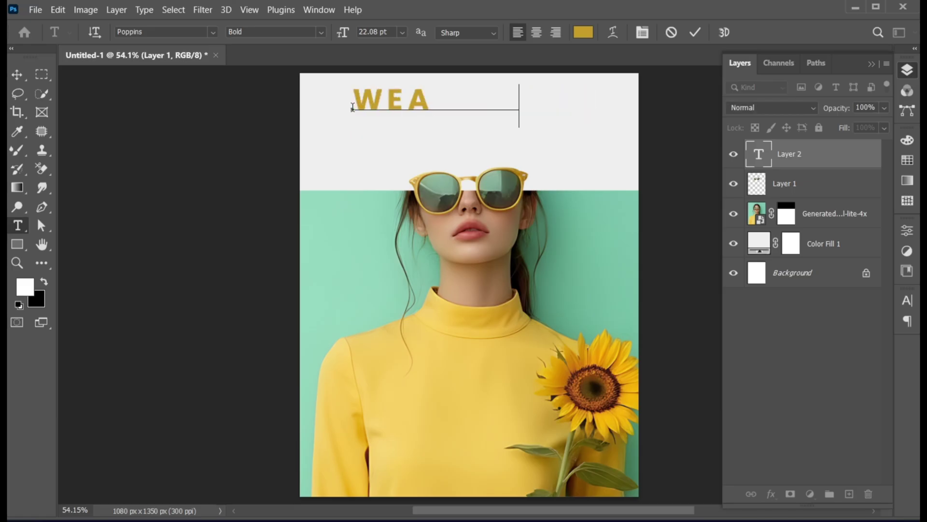
key("Return")
type("ATTITUDE")
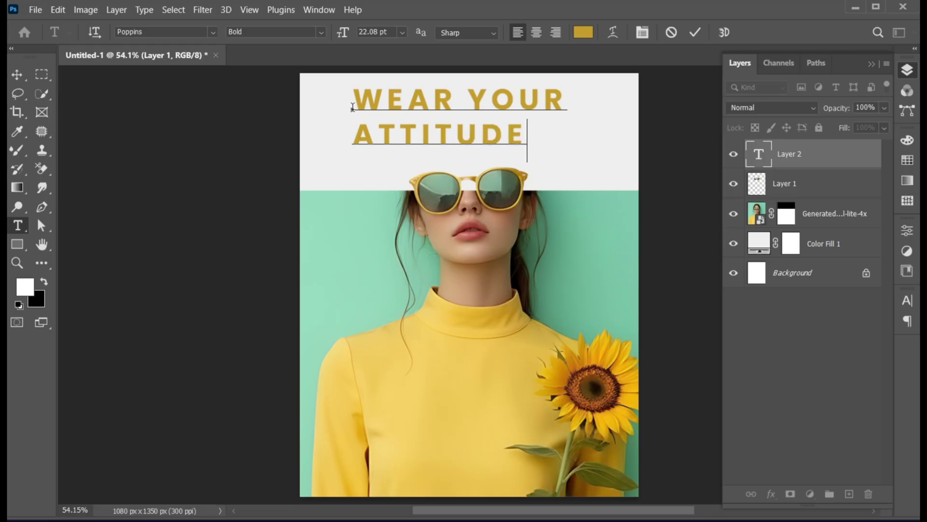
Set the whole headline's font to Impact Regular and its tracking to 0.
key("ctrl")
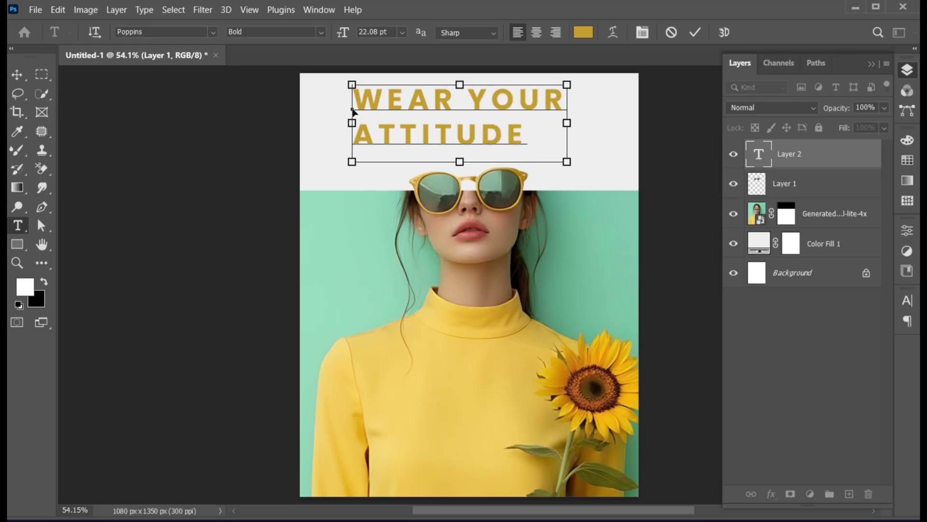
key("ctrl+a")
left_click(174, 32)
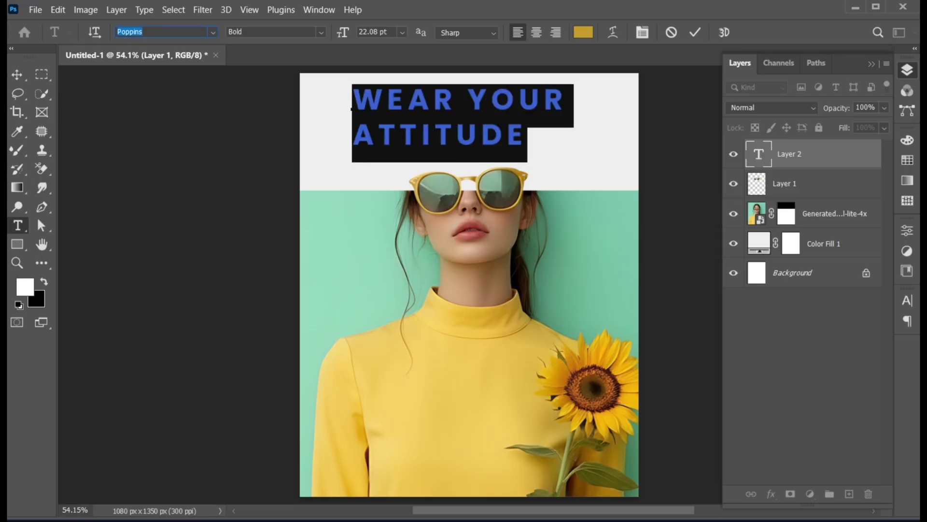
type("impact")
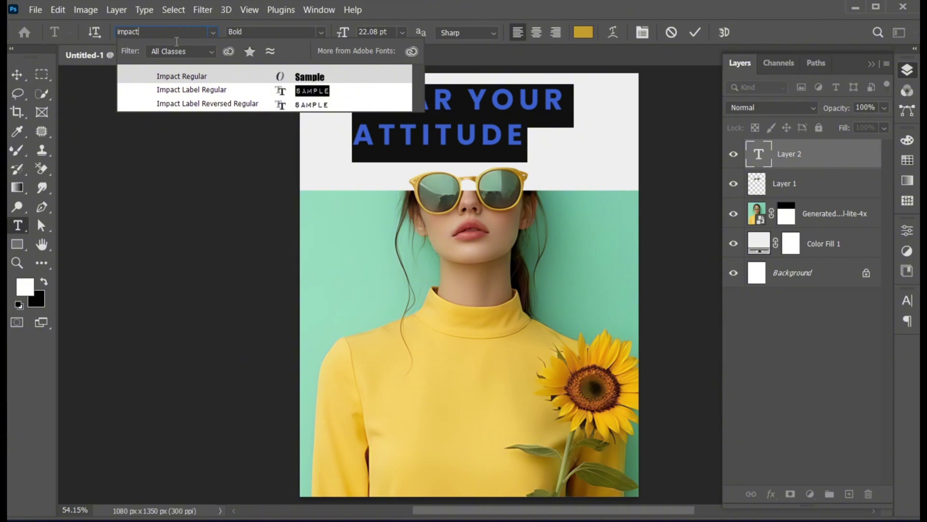
left_click(192, 79)
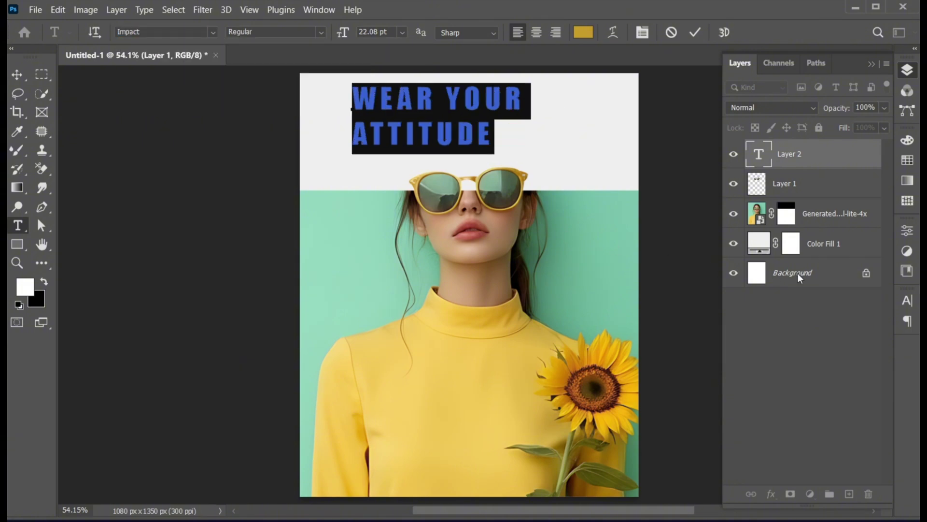
left_click(909, 301)
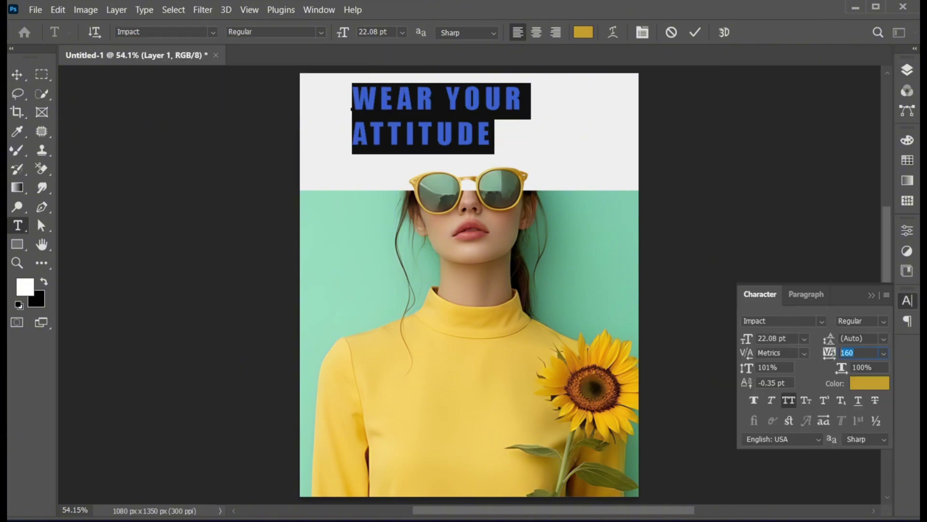
key("Return")
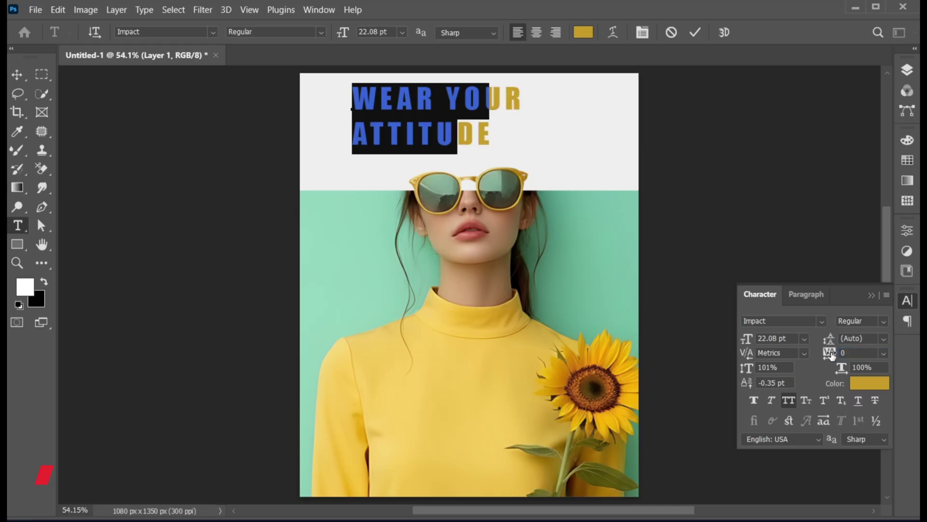
Set the font size of the word "ATTITUDE" to 28 pt.
left_click(460, 133)
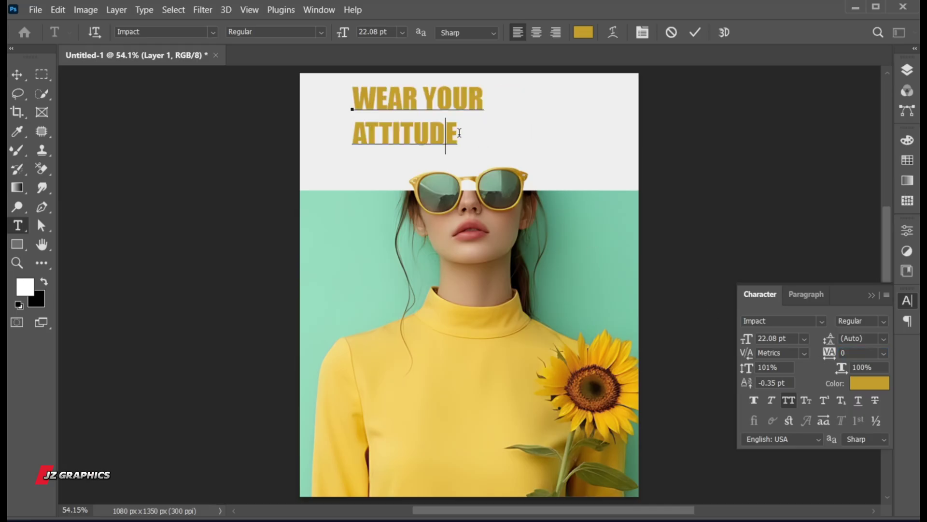
double_click(358, 130)
scroll(788, 336, "up", 5)
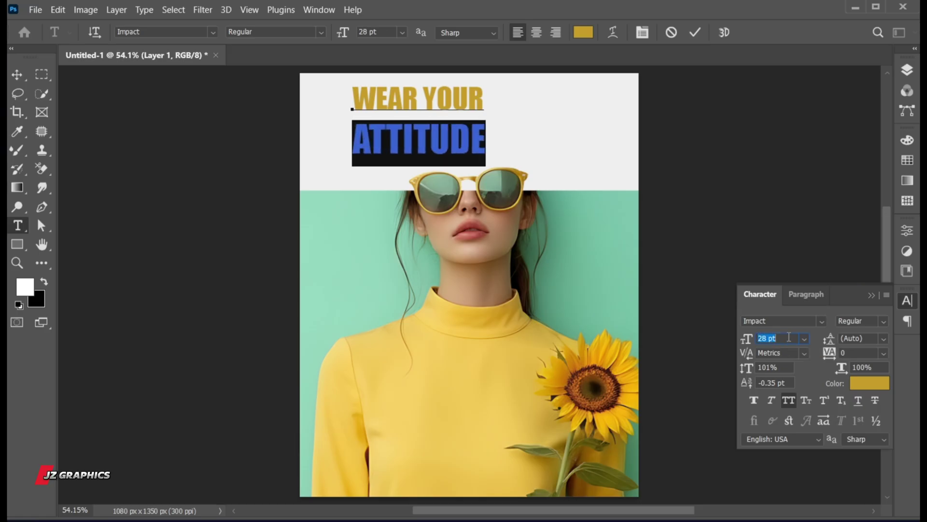
Reduce the word "ATTITUDE" to 27 pt and set the whole headline's leading to 25 pt.
left_click(480, 143)
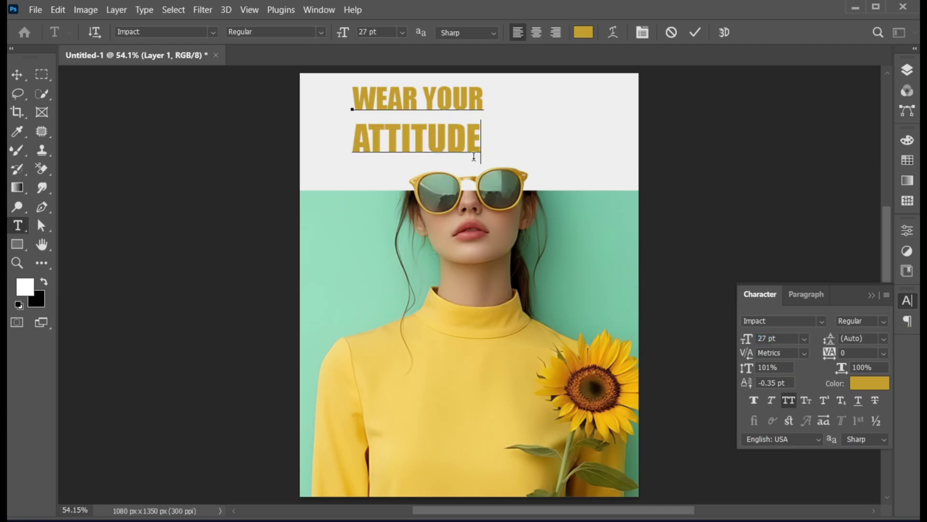
key("ctrl+a")
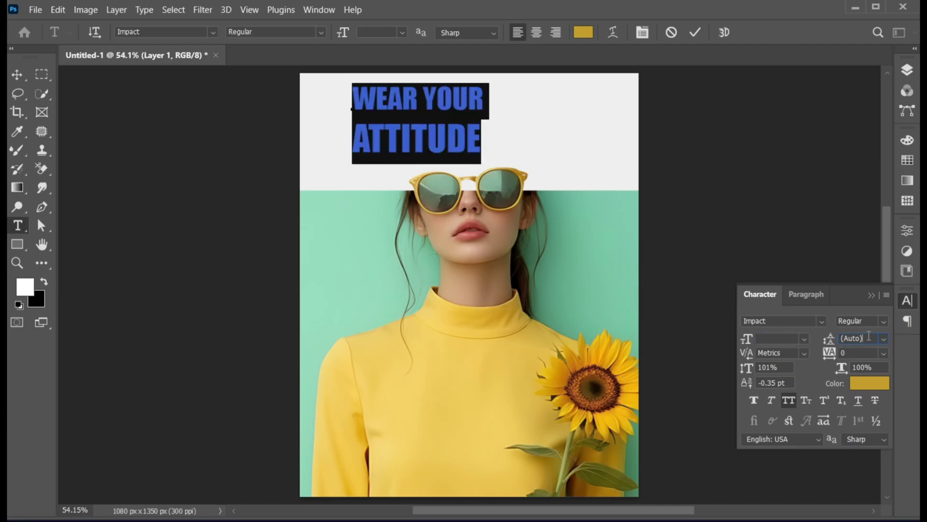
left_click(869, 337)
type("26")
key("Return")
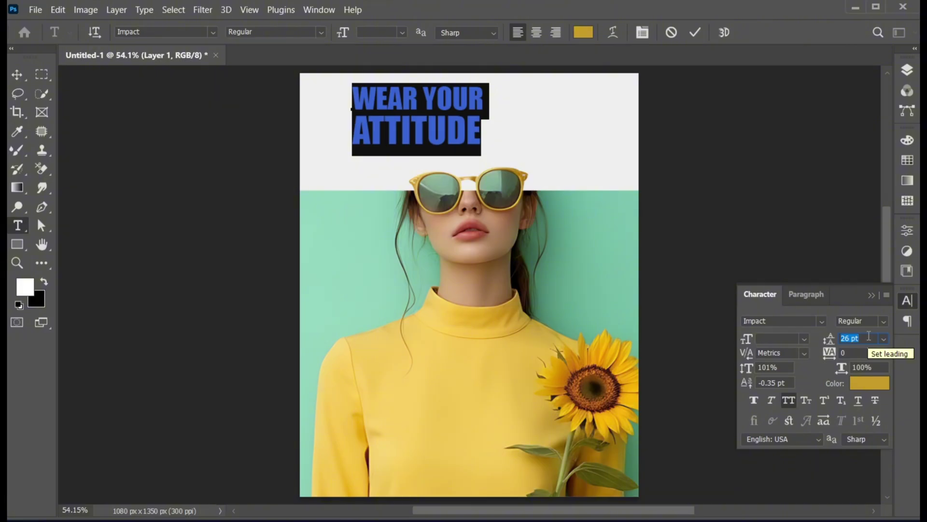
key("Down")
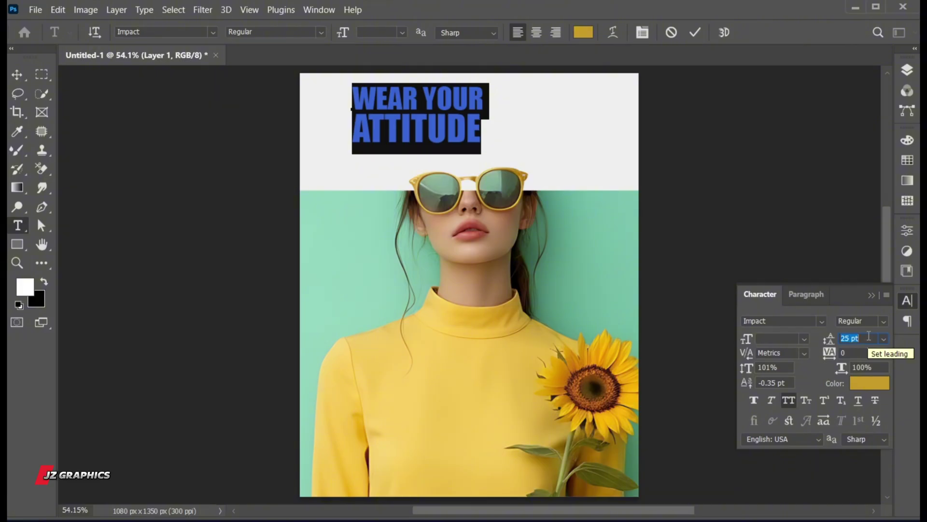
Recolor the headline by sampling the photo's green backdrop and darkening it to #4d9b81, and commit the text.
left_click(870, 384)
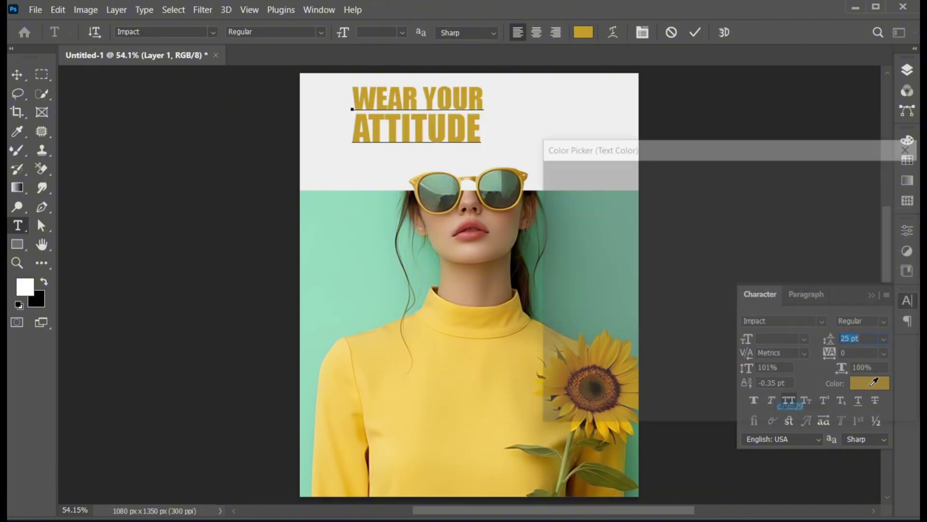
left_click(384, 218)
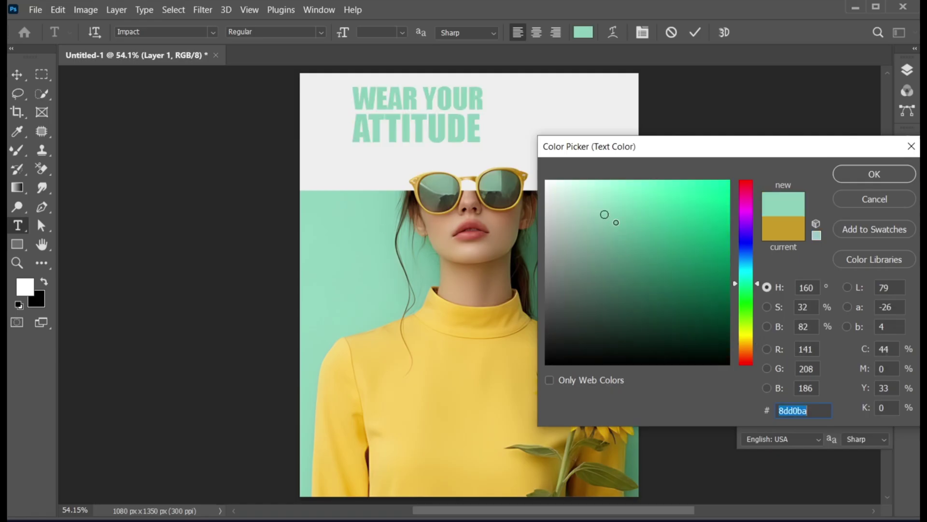
left_click_drag(615, 219, 637, 253)
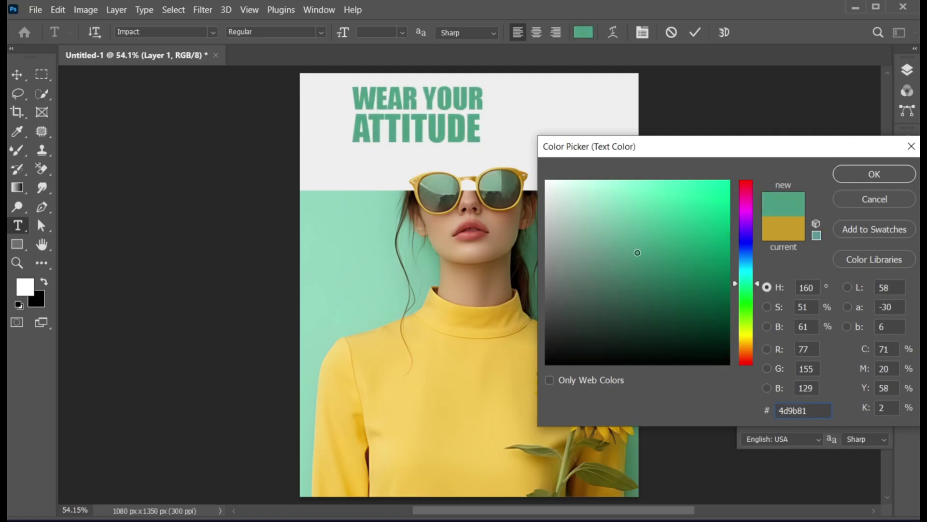
left_click(861, 171)
left_click(695, 34)
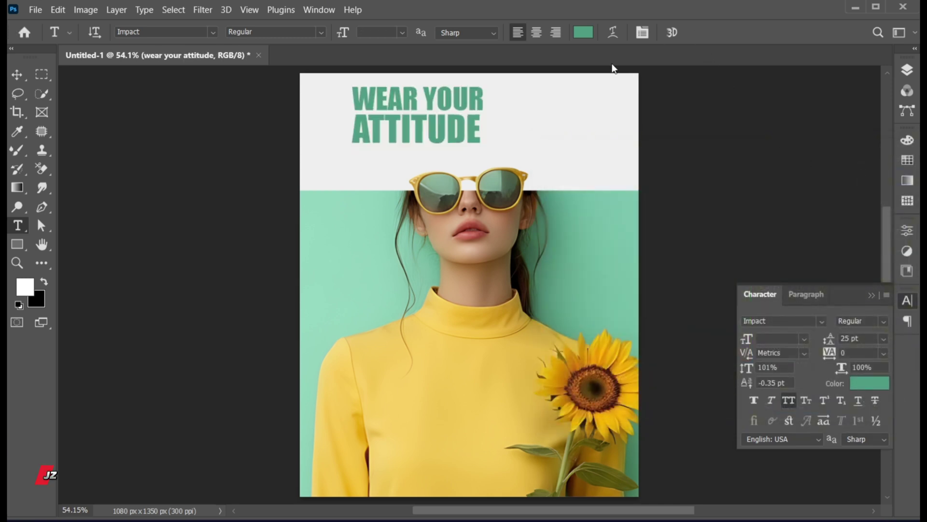
Center the headline horizontally on the canvas, leaving no selection active.
key("v")
left_click_drag(454, 140, 497, 140)
key("ctrl")
key("ctrl+a")
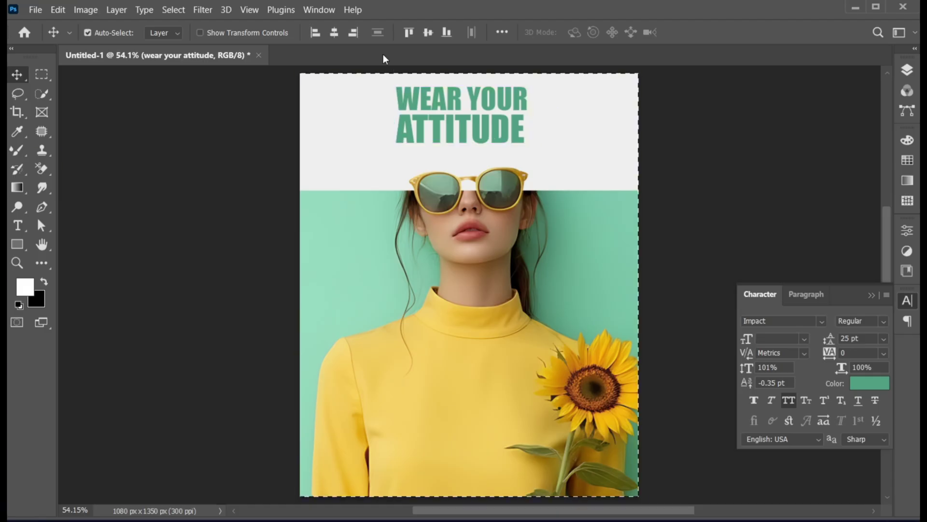
left_click(334, 33)
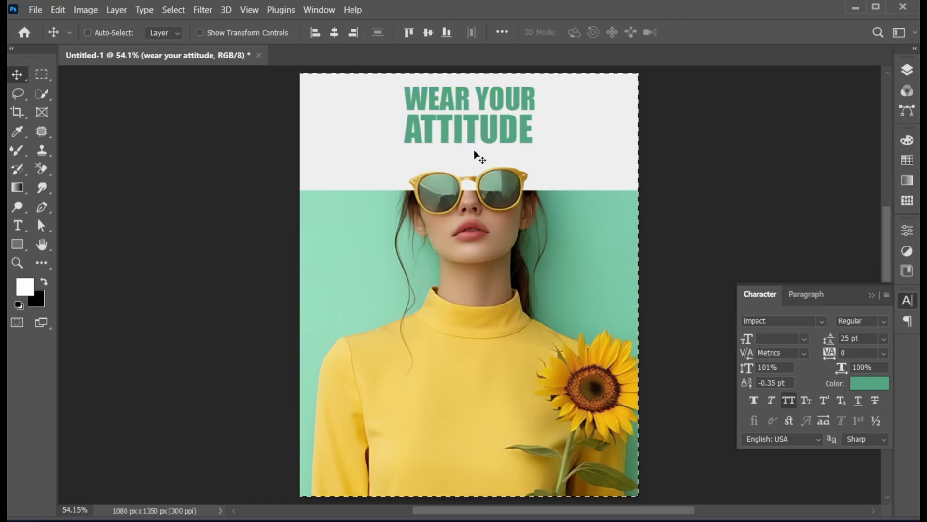
key("ctrl+d")
Shift the headline slightly down and scale it up a little around its center.
left_click(497, 135)
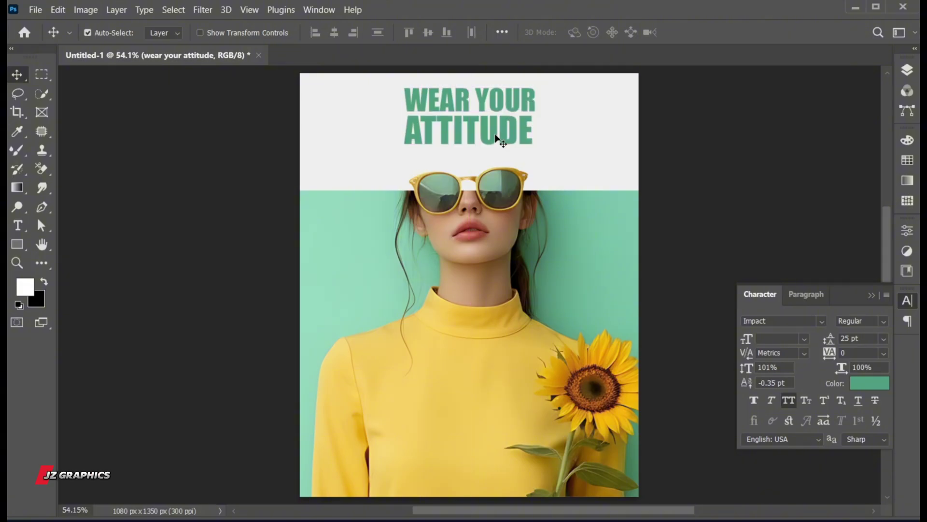
key("ctrl+t")
left_click_drag(535, 155, 541, 156)
key("Return")
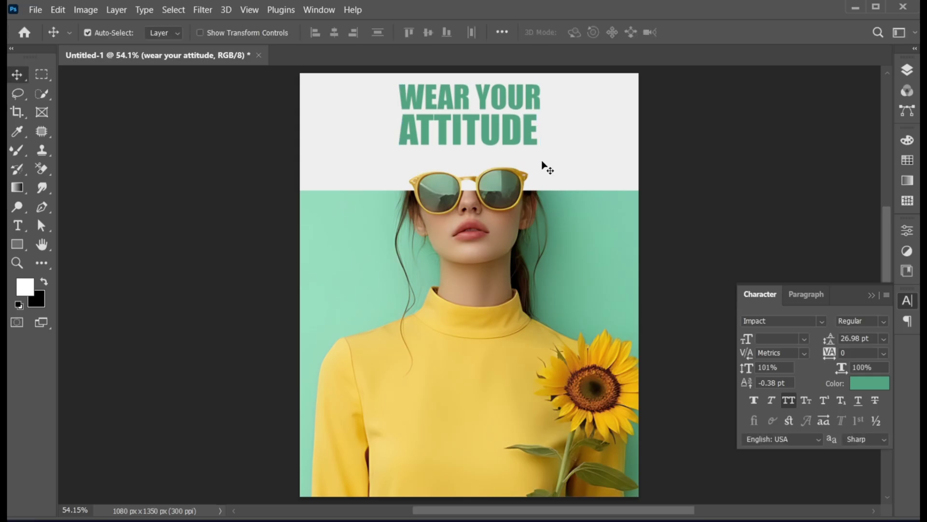
Add a separate text line "EVERY LOOK TELLS A STORY" just beneath the headline.
left_click(17, 225)
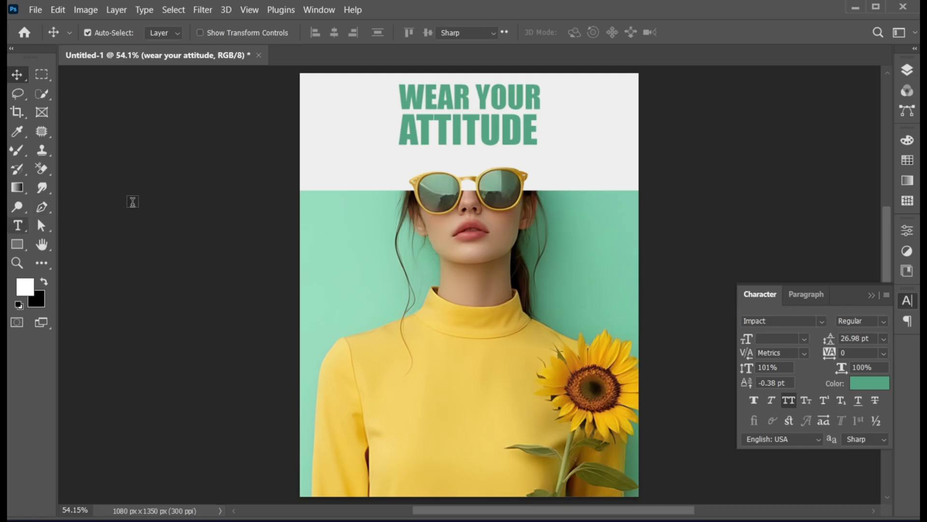
left_click(322, 175)
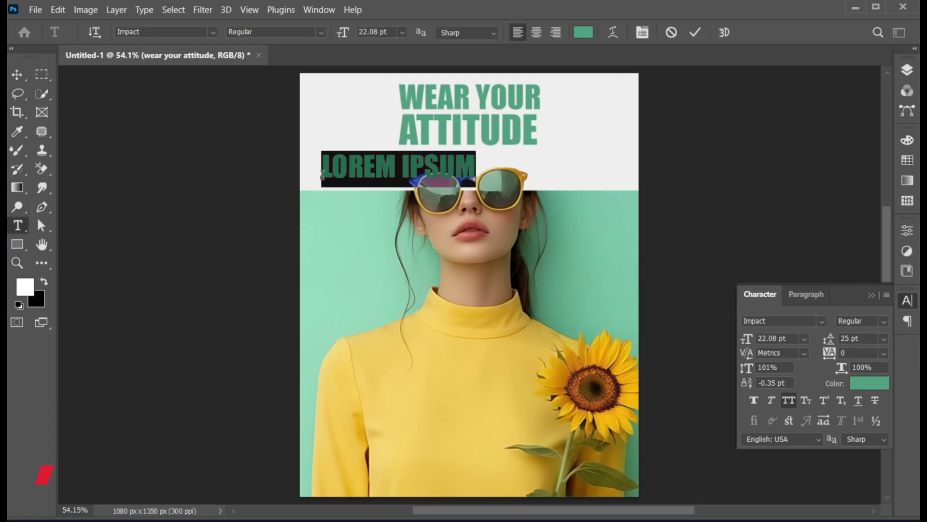
type("EVERY LOOK")
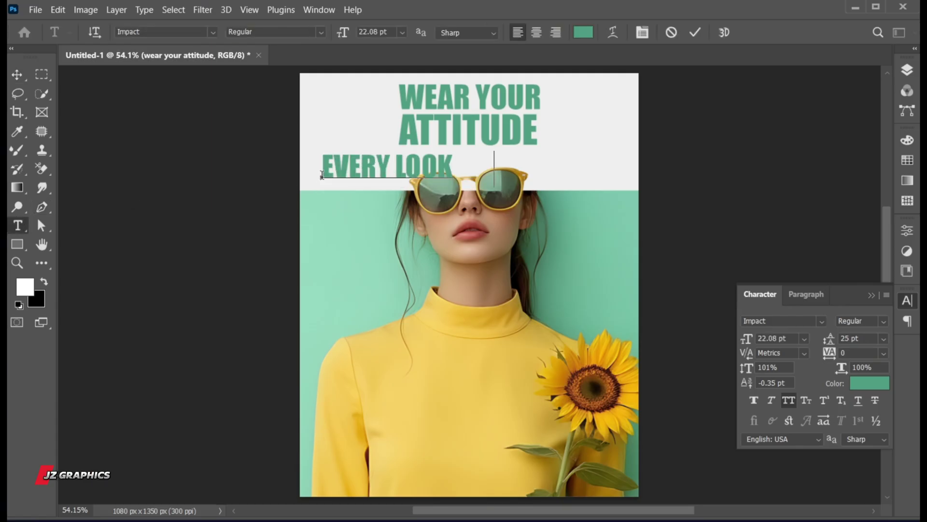
type(" TELLS A STORY")
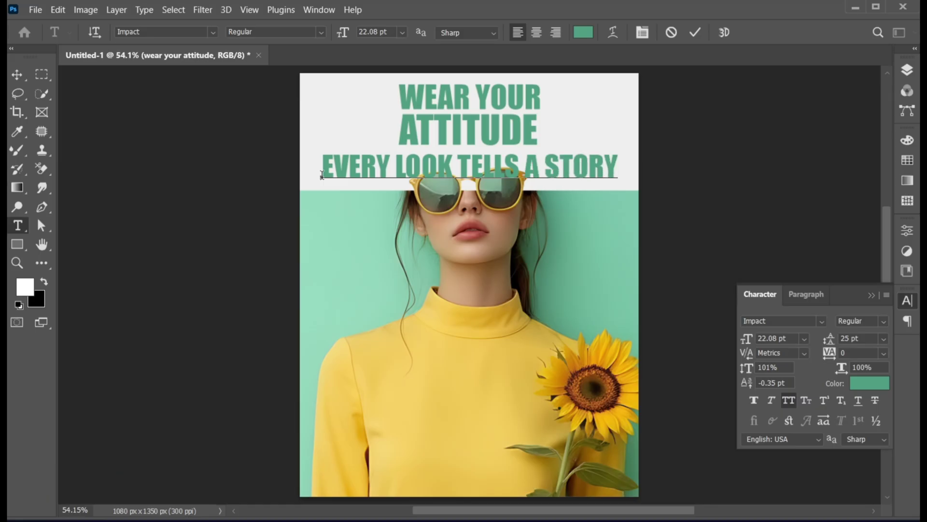
Change the font of the whole tagline to Poppins Bold.
key("ctrl+a")
left_click(154, 32)
type("p")
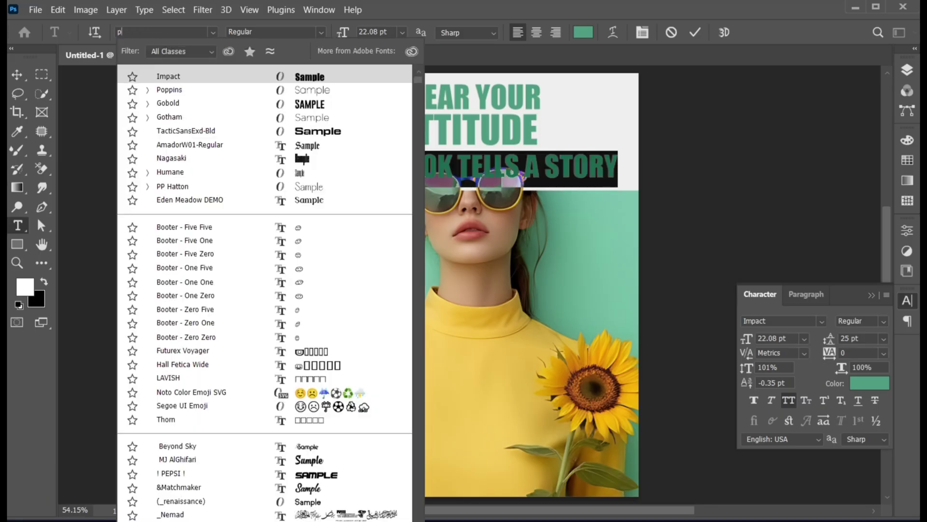
type("oppins")
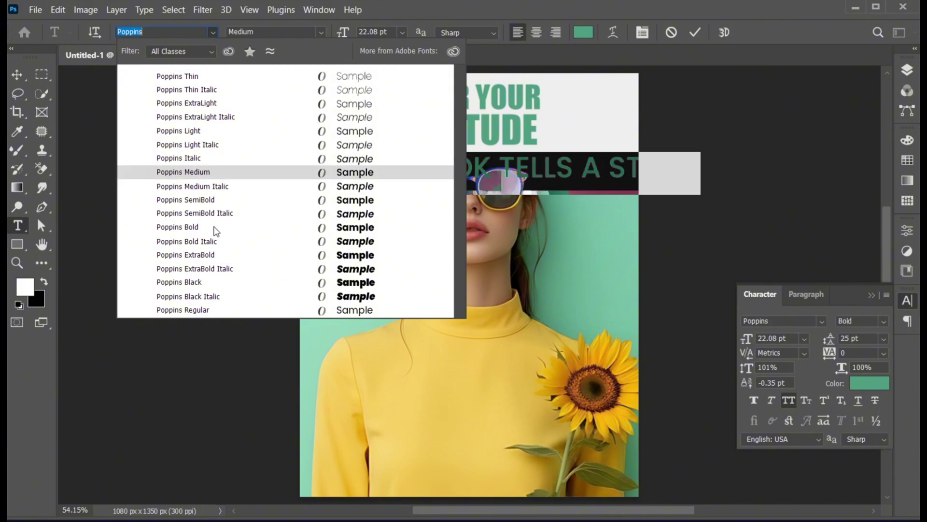
left_click(215, 228)
Color the tagline a dark golden yellow, set its tracking to 160 and commit the text.
left_click(584, 33)
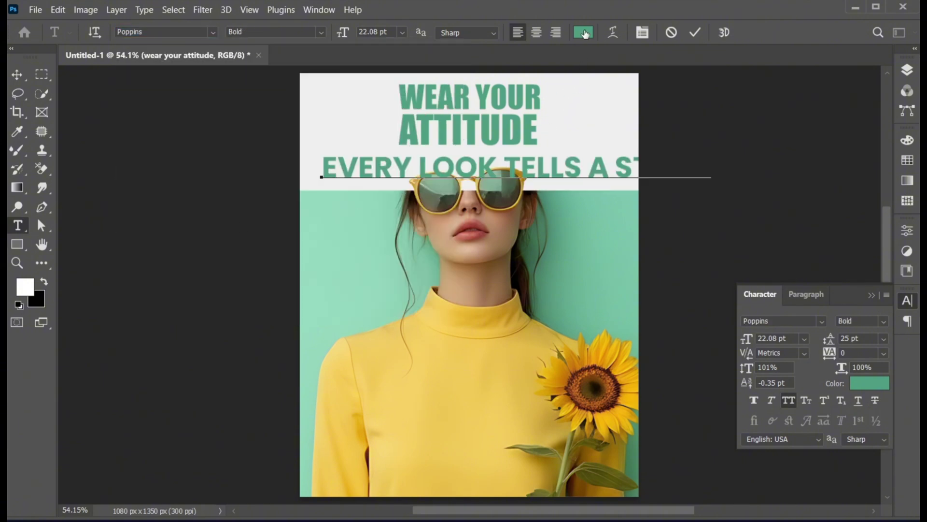
type("f5c856")
left_click(704, 230)
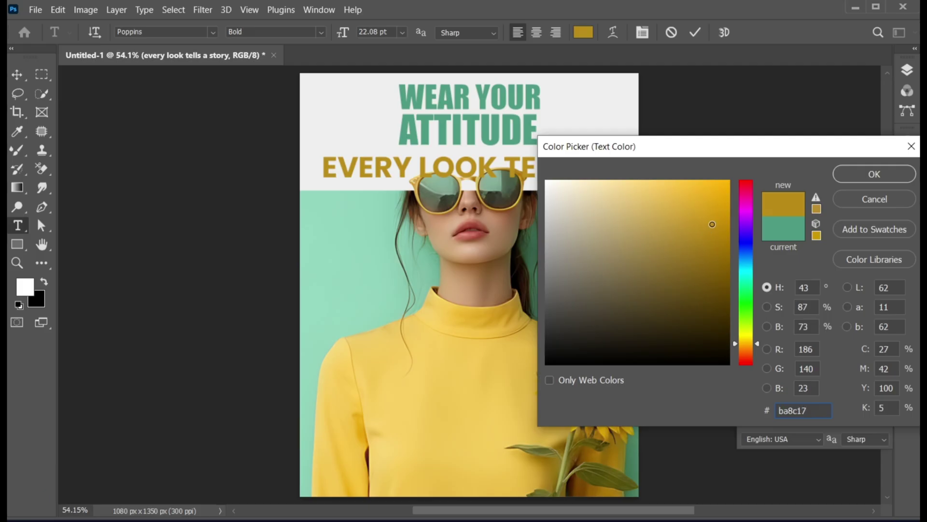
left_click_drag(712, 224, 716, 222)
left_click(879, 173)
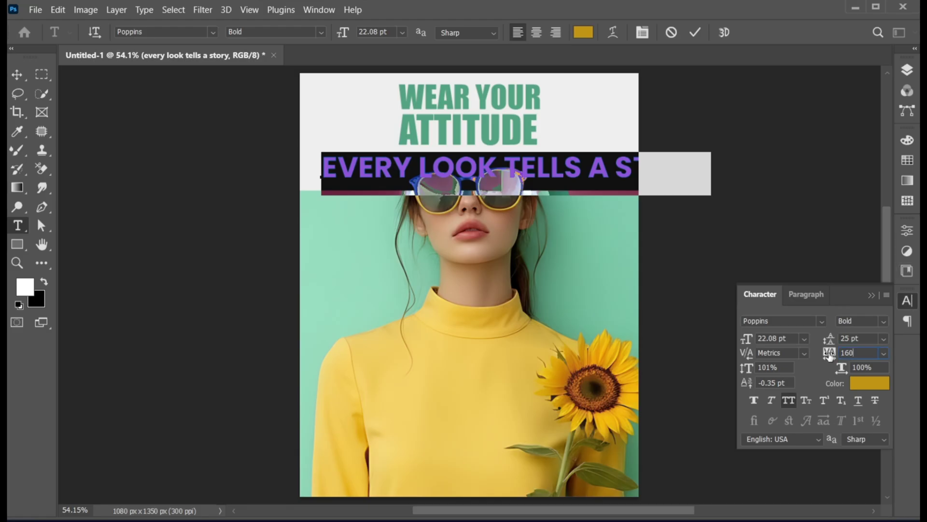
key("Return")
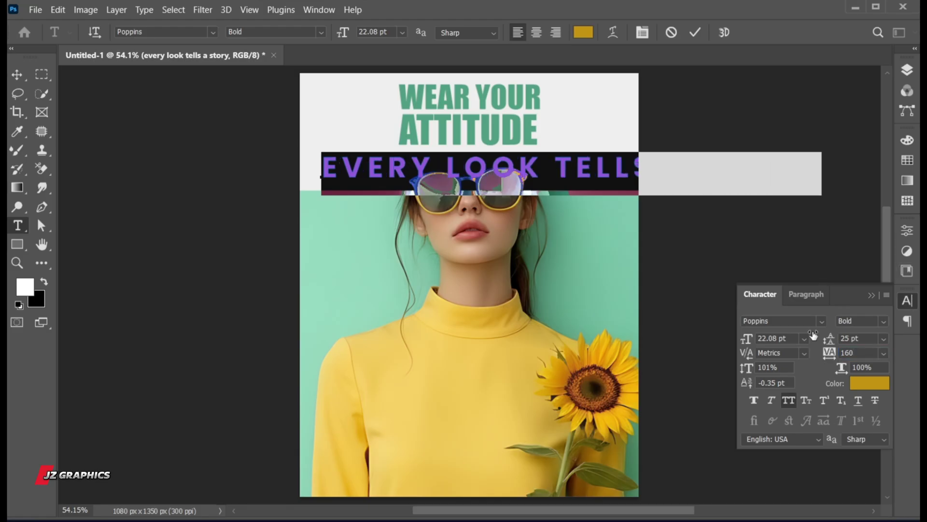
left_click(695, 31)
Scale the tagline to about 42.41% and place it between the headline and the sunglasses.
key("v")
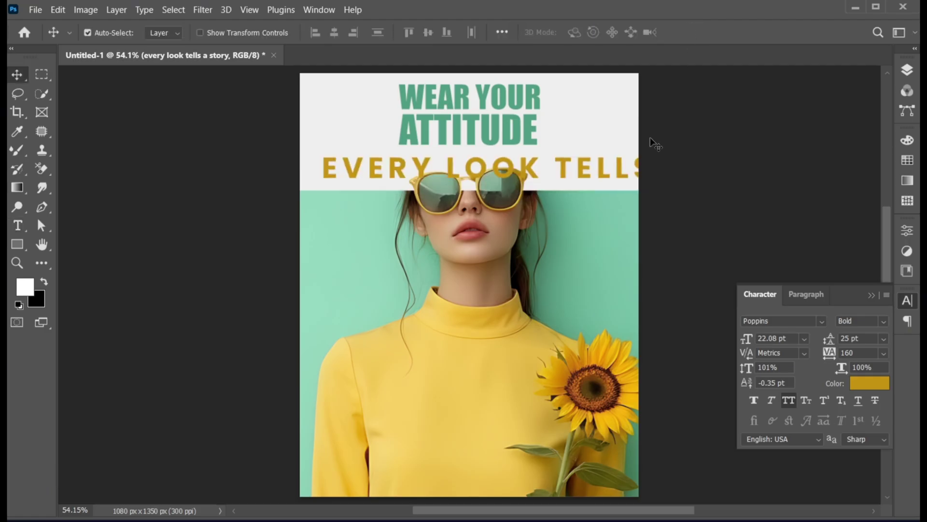
key("ctrl+t")
left_click_drag(820, 196, 652, 203)
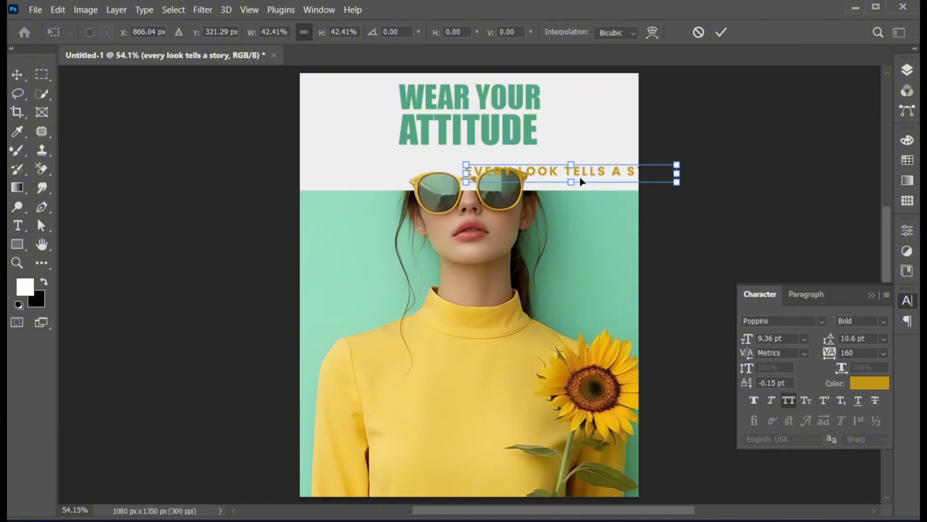
left_click_drag(580, 182, 493, 167)
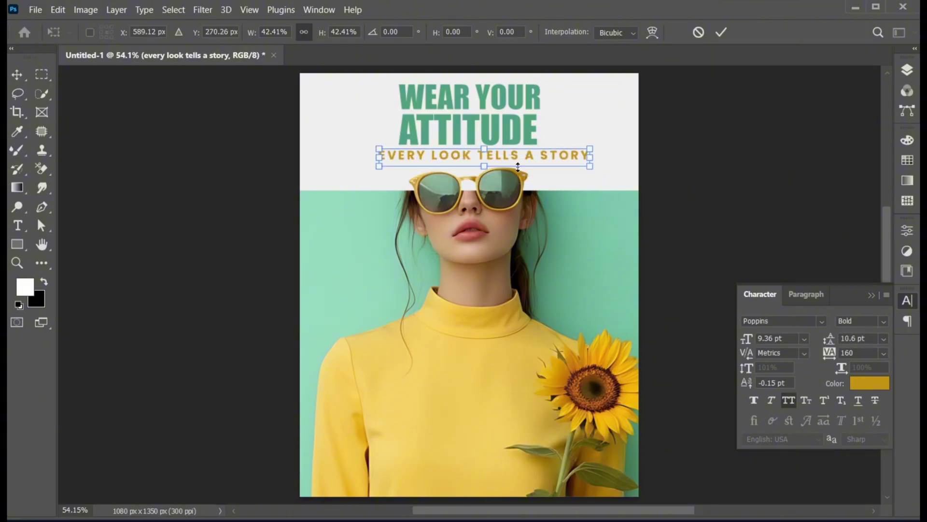
key("Return")
Scale the tagline down to about 6.23 pt so that its width matches the word "ATTITUDE".
key("z")
left_click_drag(529, 131, 564, 141)
key("v")
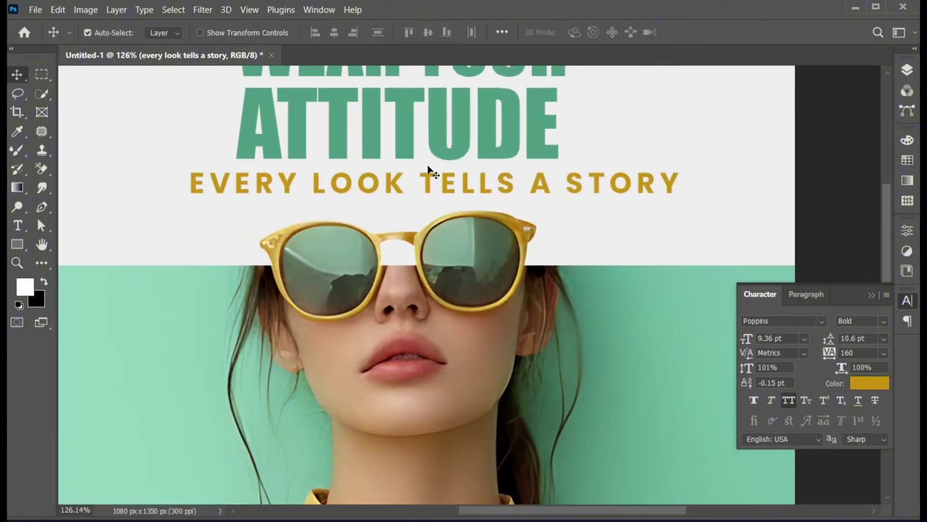
scroll(428, 172, "up", 3)
key("ctrl+t")
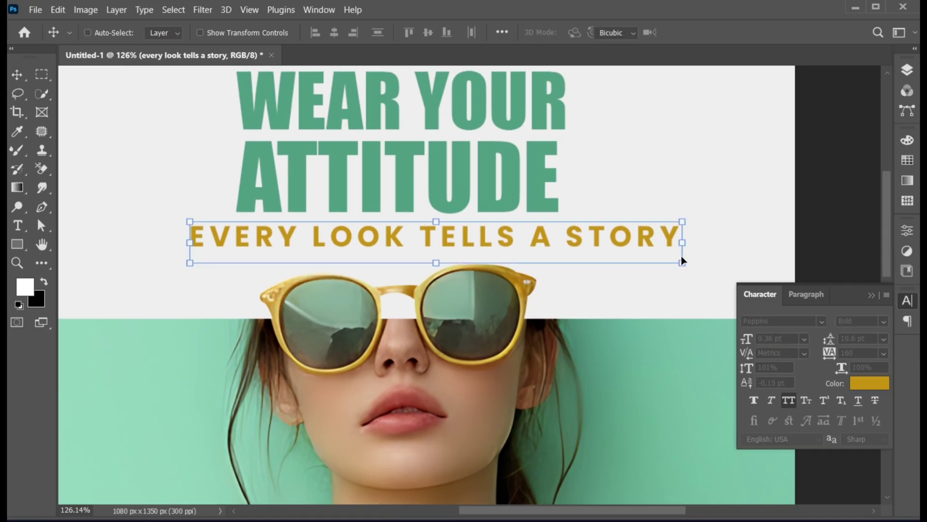
left_click_drag(681, 257, 501, 240)
key("Return")
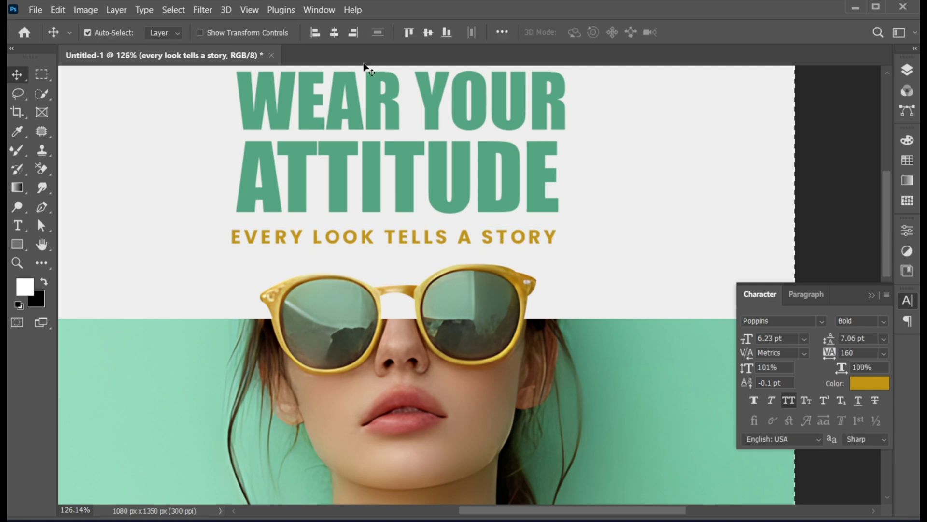
Fine-tune the tagline to about 6.18 pt and position it close beneath "ATTITUDE", aligned with the word's edges.
left_click_drag(404, 235, 406, 238)
key("ctrl+t")
left_click_drag(566, 254, 517, 237)
key("Return")
key("Right")
key("Right")
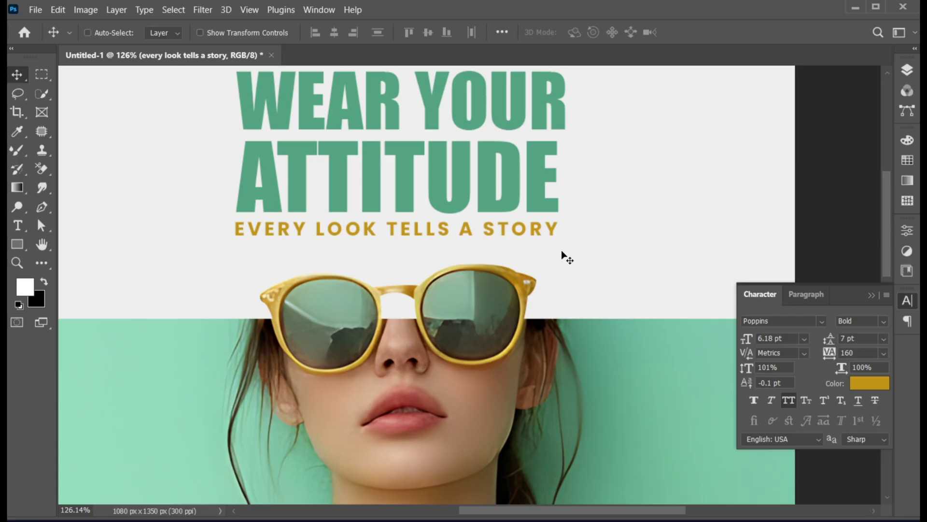
Draw a thin rectangle about 444 × 11 px directly below the tagline, on a shape layer above the text layers.
key("ctrl+0")
left_click(905, 73)
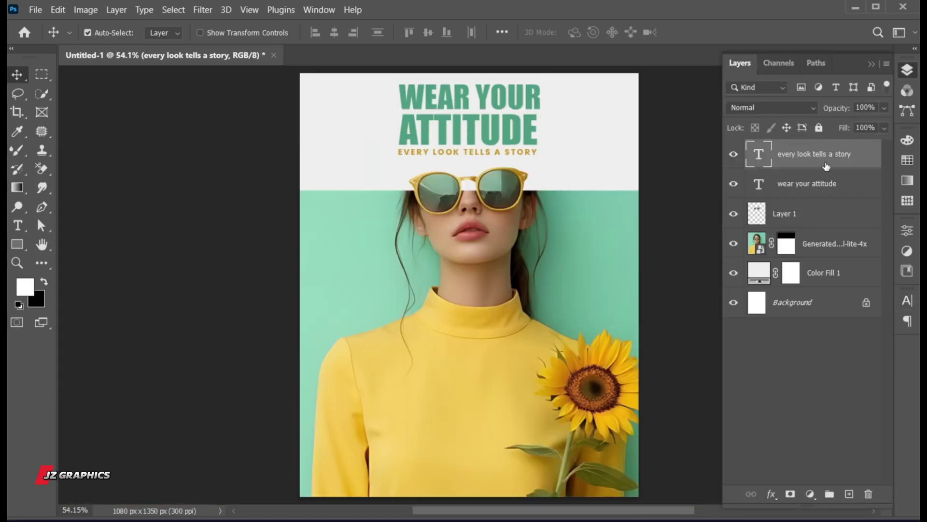
left_click(18, 244)
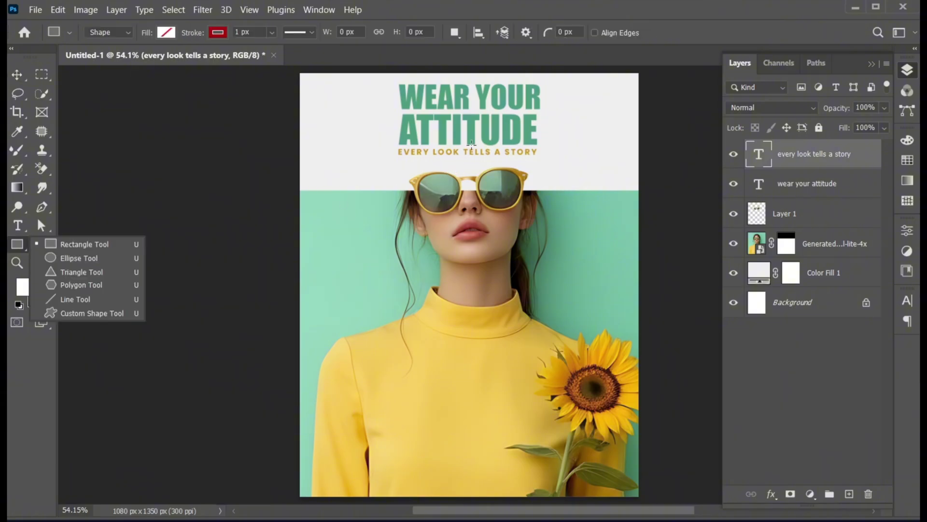
key("z")
left_click_drag(475, 128, 512, 150)
key("u")
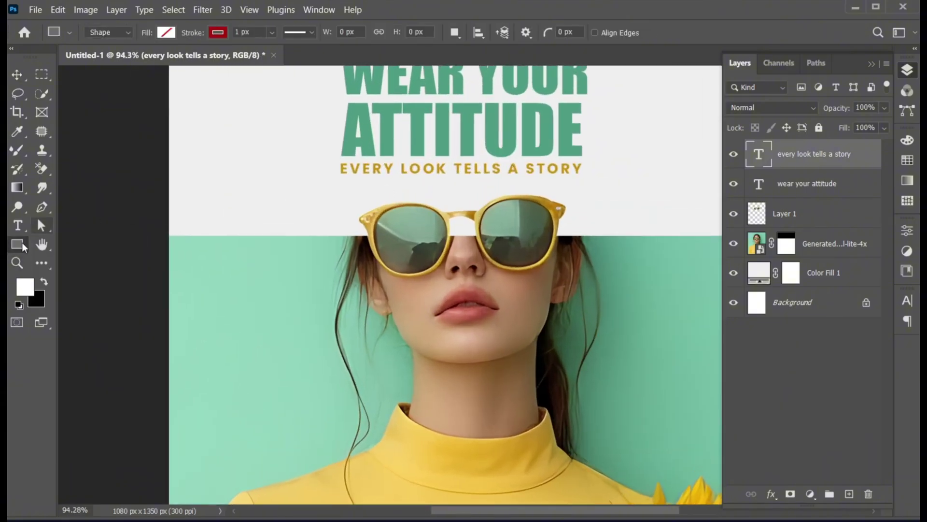
left_click_drag(338, 180, 581, 184)
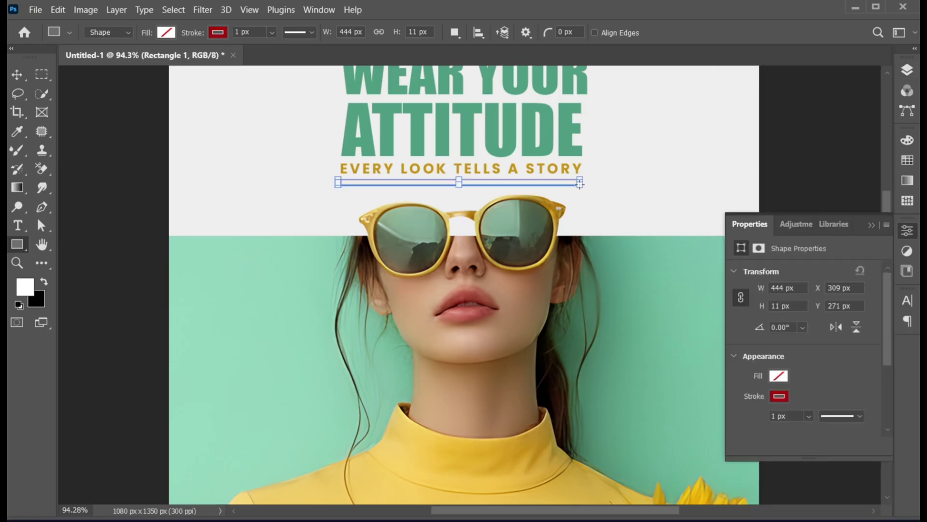
Remove the stroke from the thin rectangle below the tagline.
left_click(777, 395)
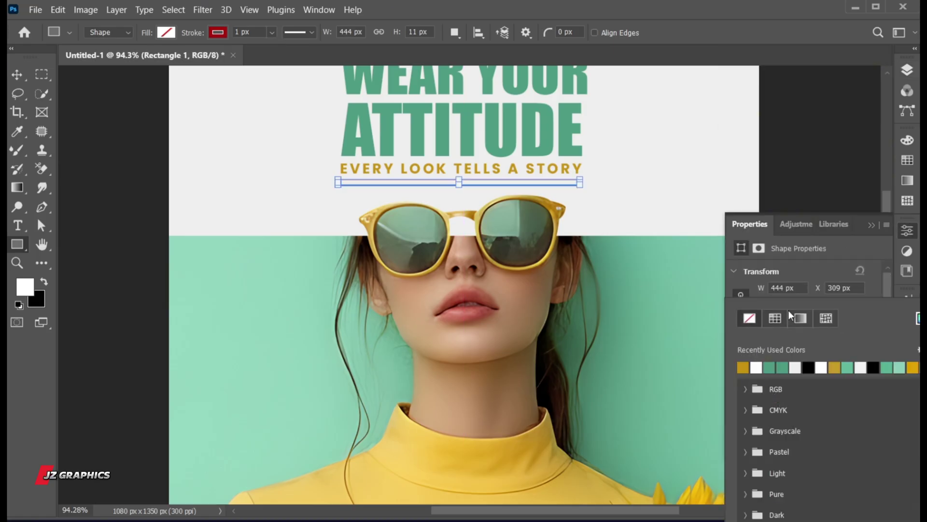
left_click(749, 318)
left_click(779, 380)
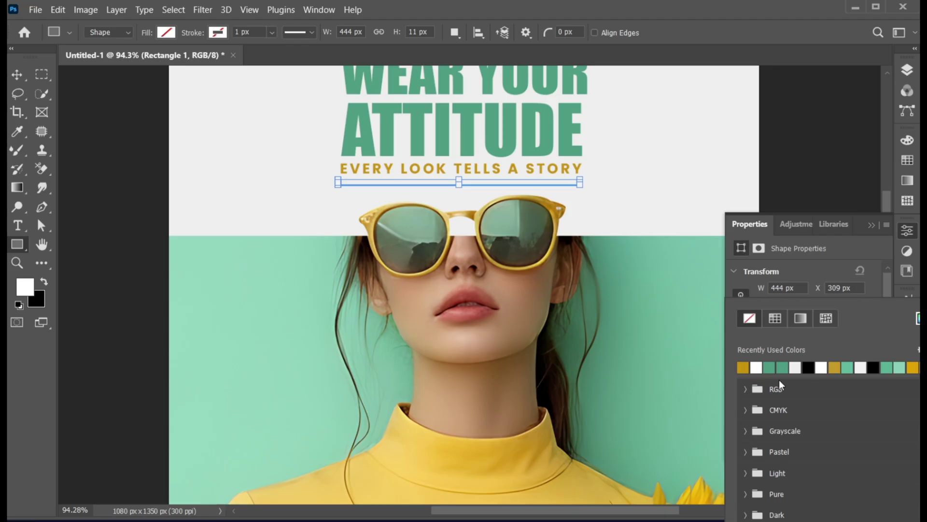
Fill the thin rectangle below the tagline with the recently used green that matches the headline.
left_click(782, 367)
left_click(871, 225)
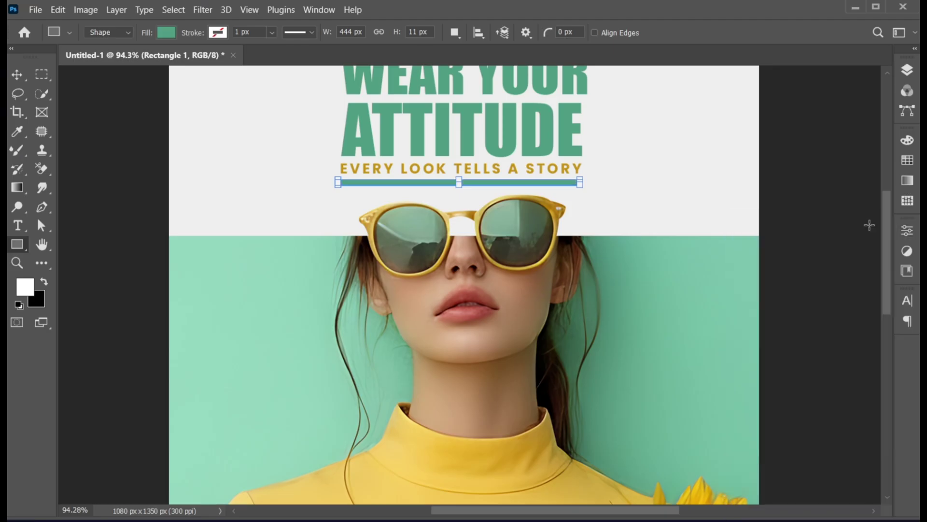
key("v")
key("ctrl+0")
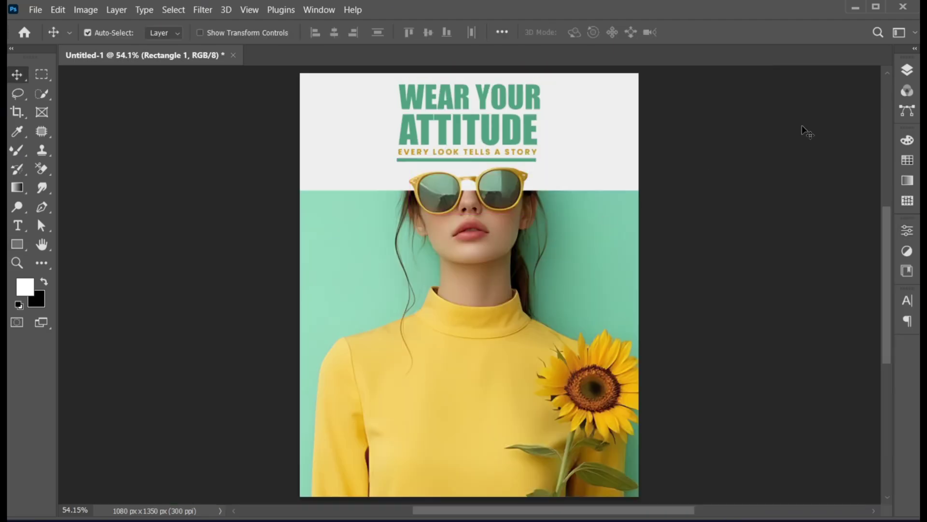
Convert the sunglasses layer (Layer 1) to a smart object.
left_click(908, 72)
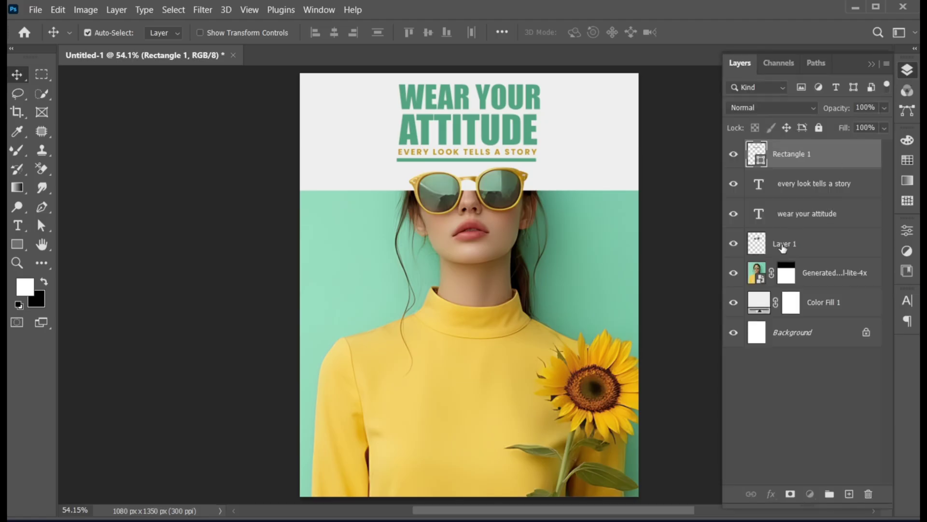
left_click(783, 244)
right_click(782, 245)
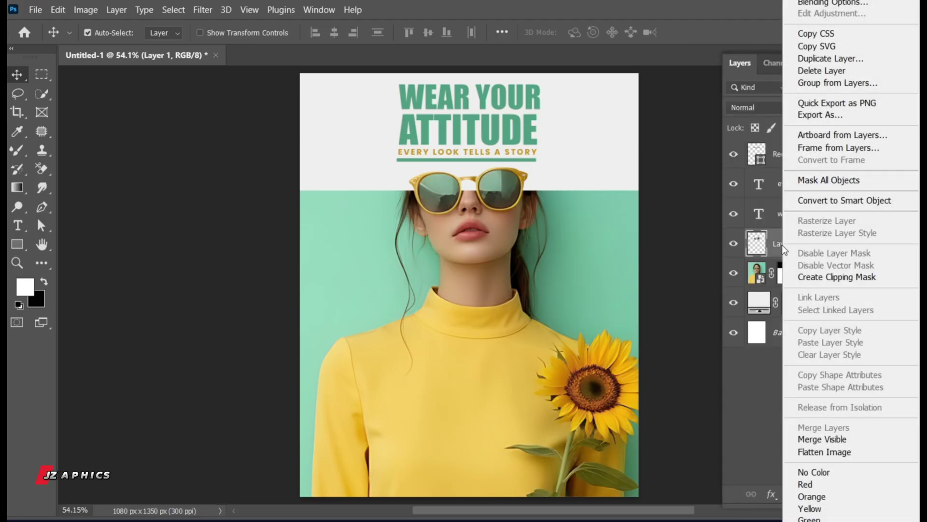
left_click(793, 202)
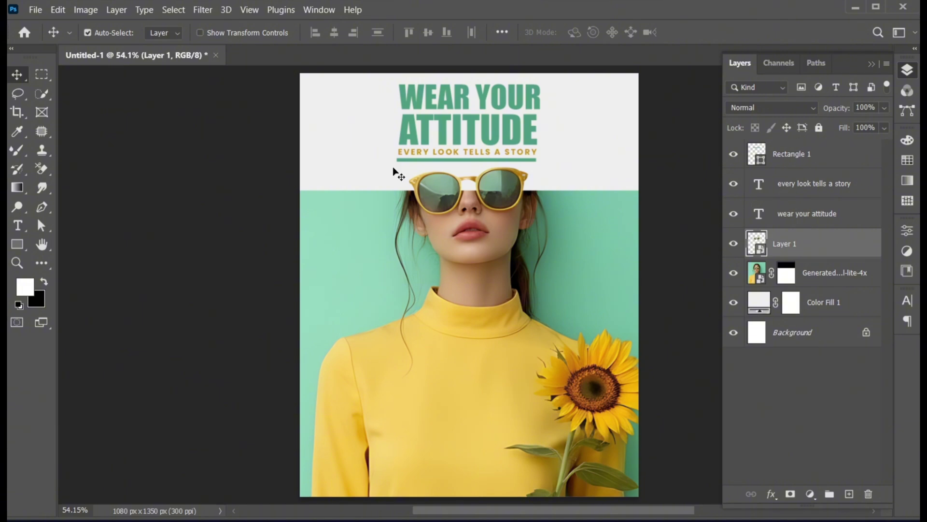
Adjust the sunglasses with the Camera Raw Filter: Temperature +7, Tint -6, Exposure +0.15, Contrast +14, Highlights +21 and Saturation +18.
left_click(203, 10)
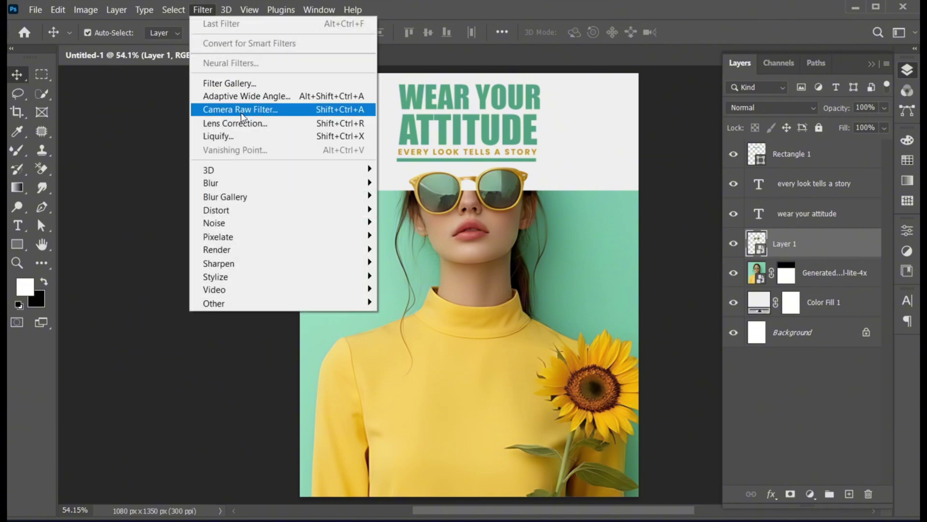
left_click(291, 111)
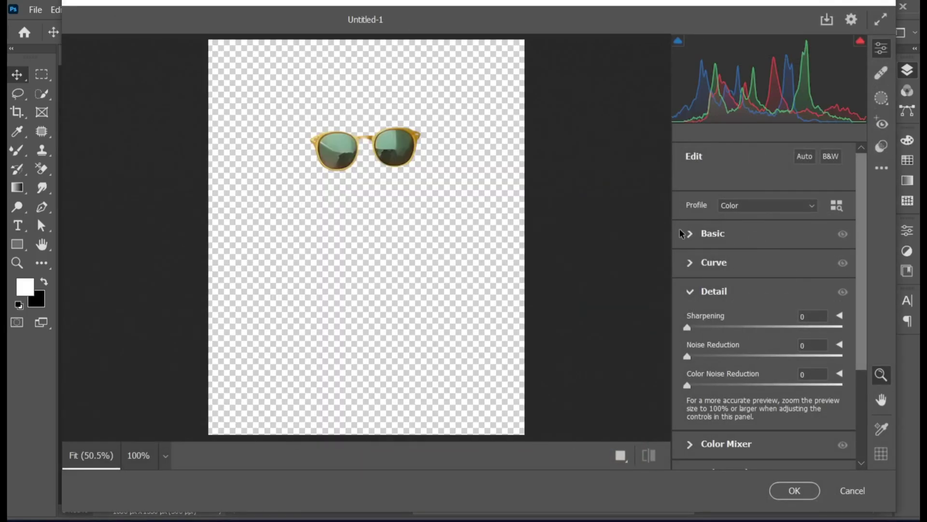
left_click(691, 233)
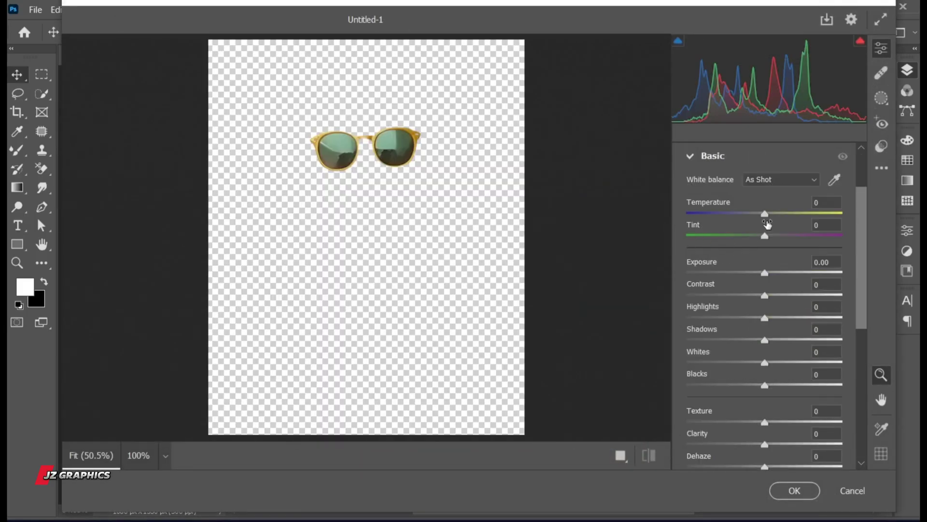
left_click_drag(766, 214, 766, 241)
left_click_drag(764, 273, 783, 324)
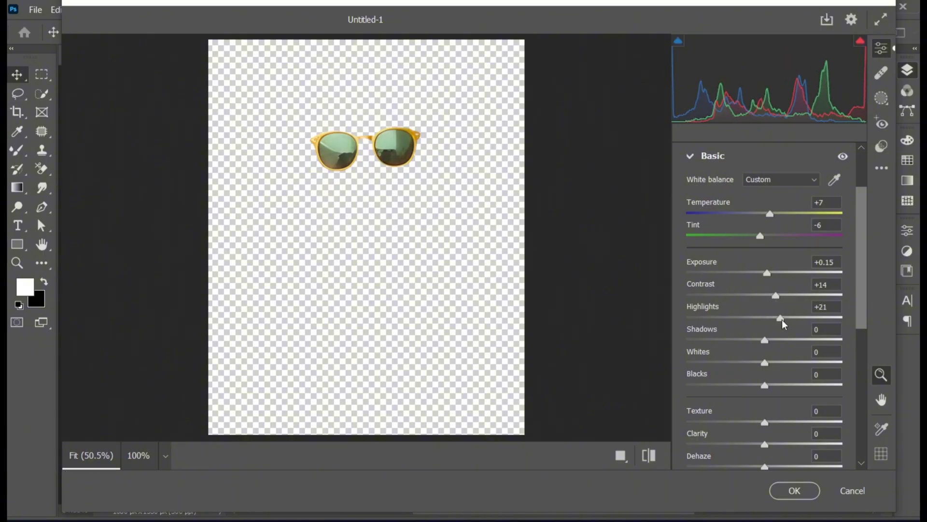
left_click_drag(862, 301, 862, 375)
left_click_drag(765, 362, 779, 362)
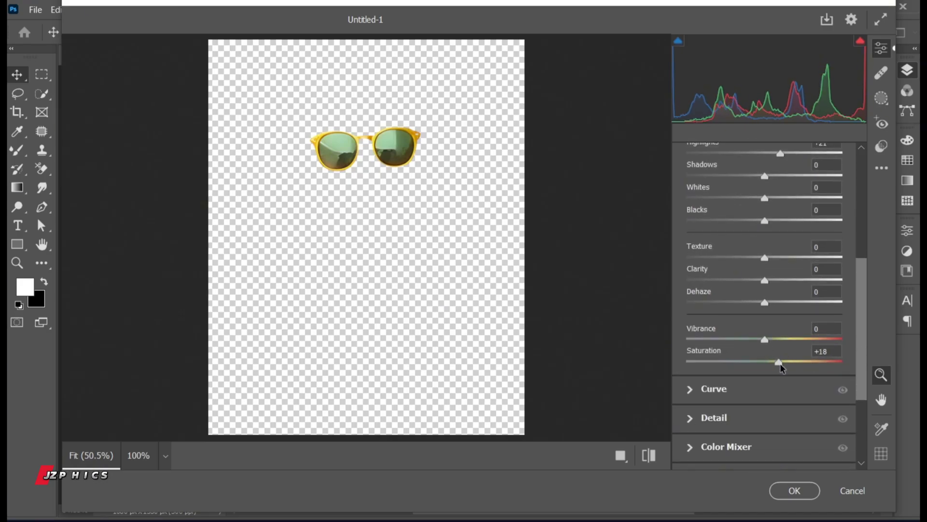
Increase the sharpening of the sunglasses moderately in the Camera Raw detail settings and apply the filter.
left_click(690, 420)
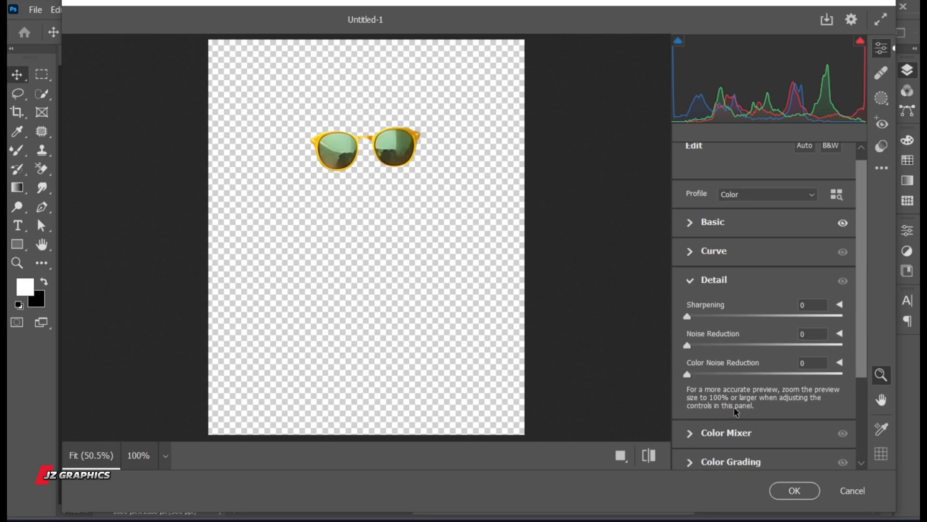
scroll(865, 333, "down", 1)
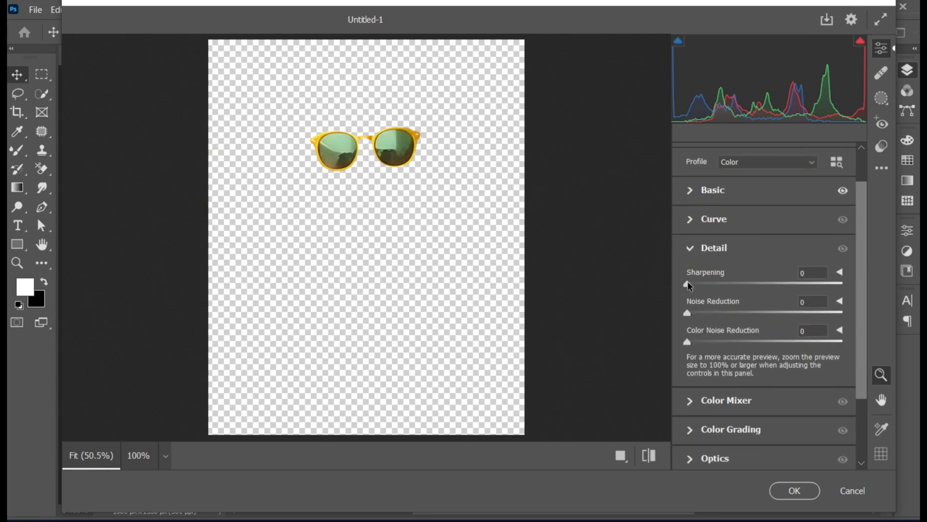
left_click_drag(689, 285, 734, 288)
left_click(789, 491)
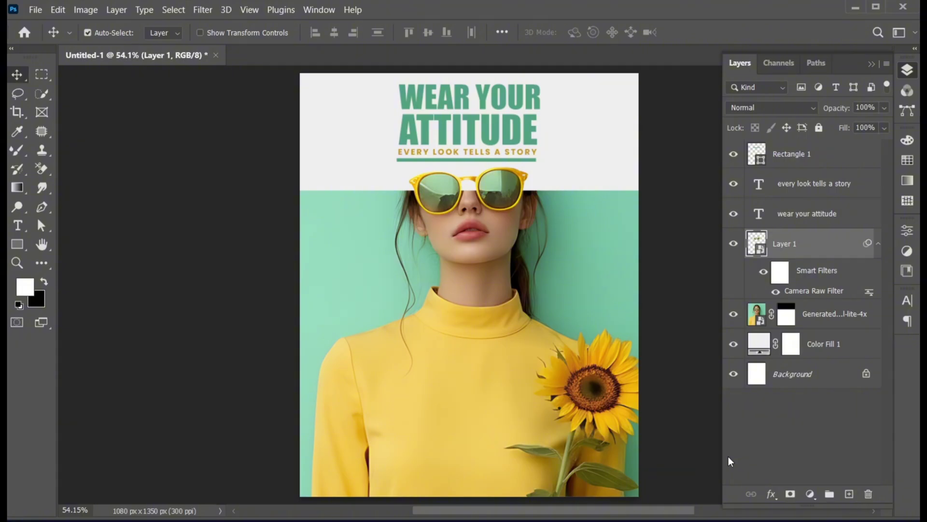
left_click(872, 64)
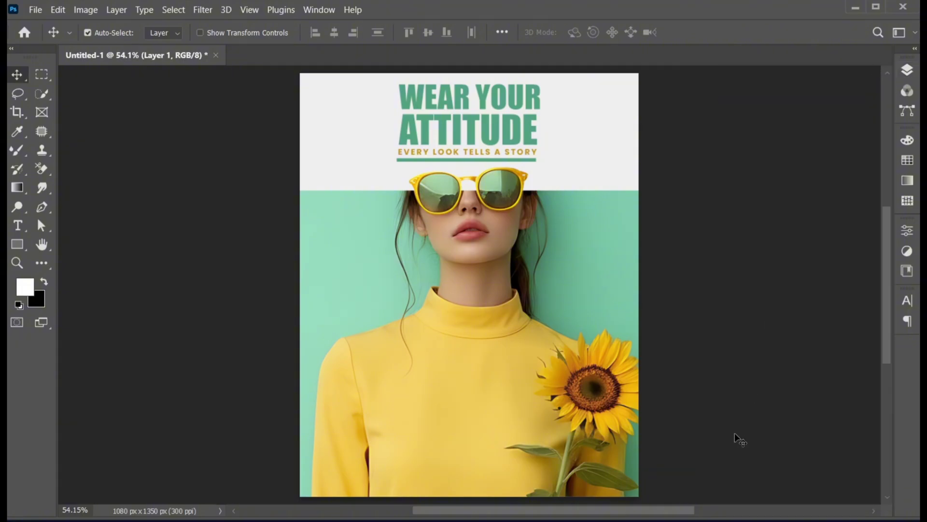